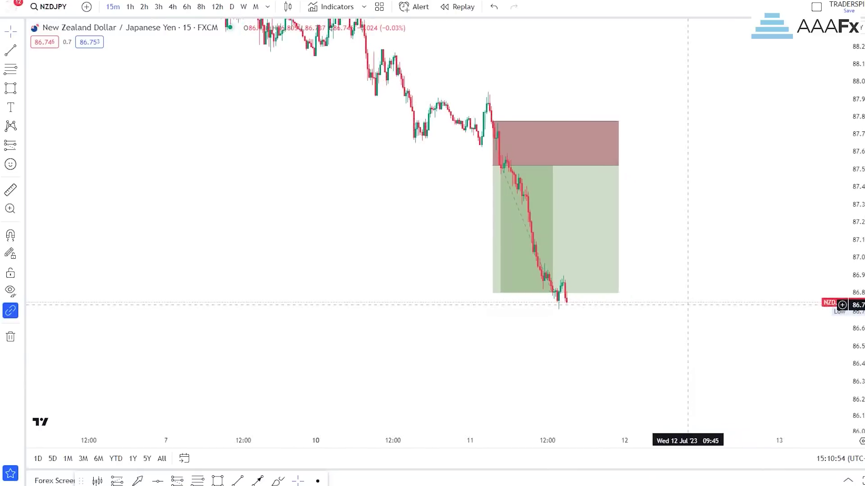
Review the completed NZDJPY short position on the 15-minute chart and compare its before and after chart snapshots
left_click_drag(257, 174, 333, 208)
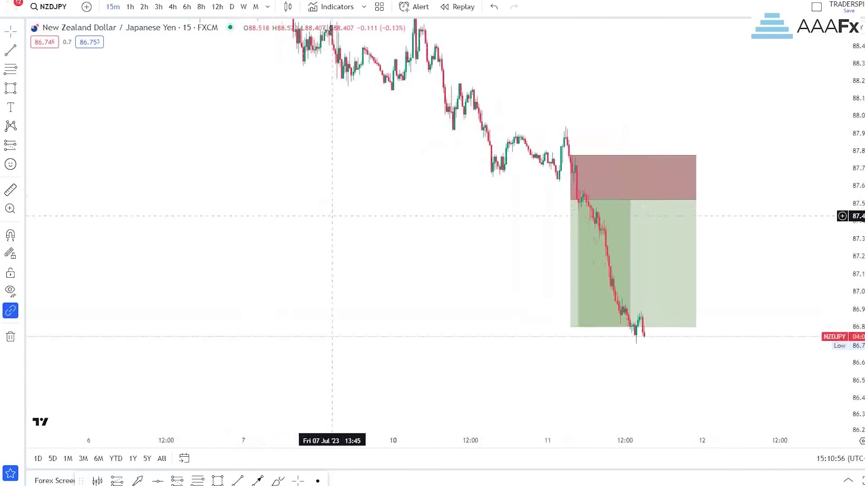
scroll(292, 243, "up", 1)
left_click_drag(326, 243, 251, 242)
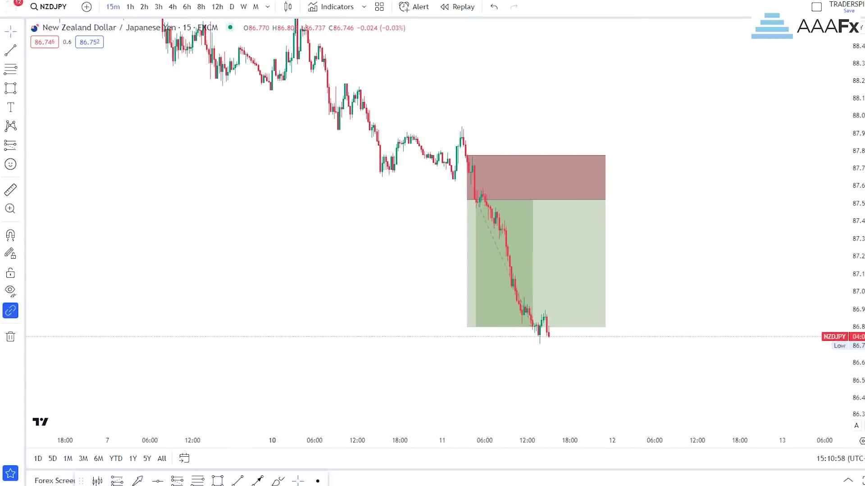
left_click_drag(857, 235, 857, 211)
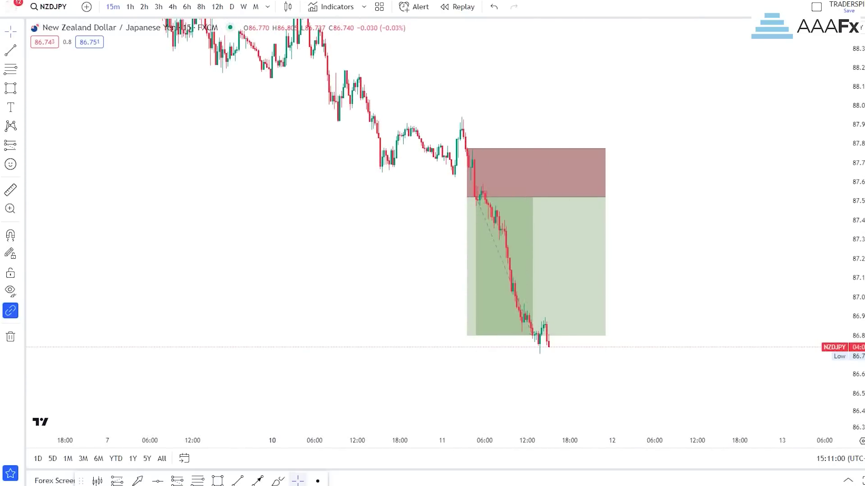
mouse_move(292, 485)
left_click(334, 458)
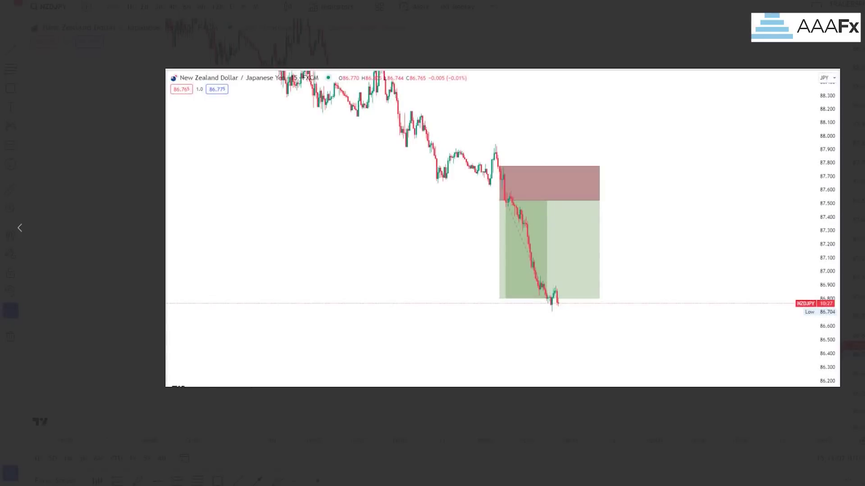
key("Left")
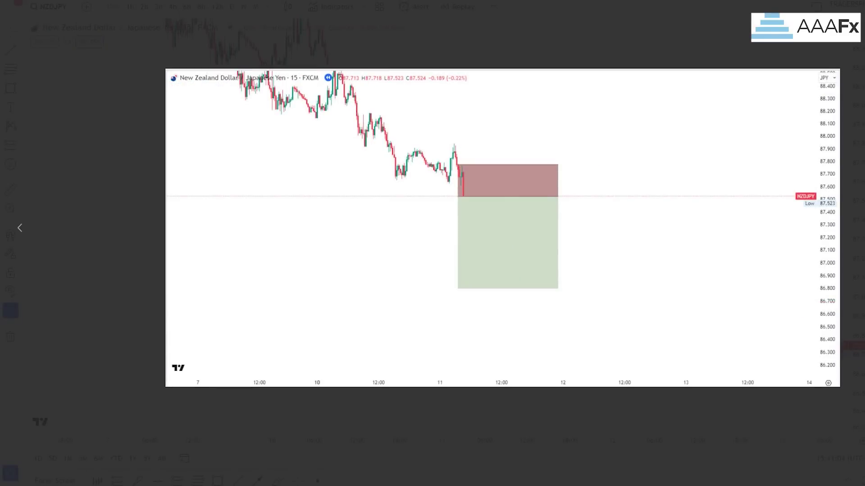
key("Right")
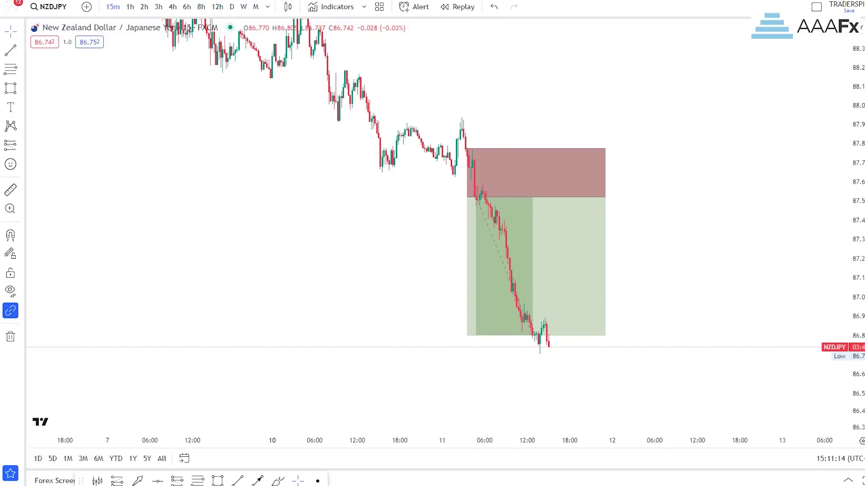
Switch the NZDJPY chart to the 4-hour timeframe and remove the existing short position drawing
scroll(338, 206, "down", 6)
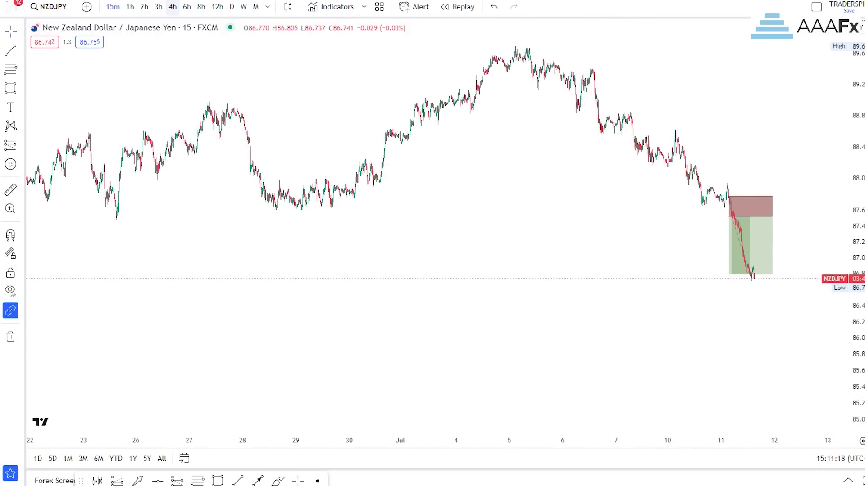
left_click(172, 7)
scroll(654, 314, "up", 8)
left_click_drag(295, 308, 620, 247)
left_click(11, 337)
left_click(59, 334)
Draw a rising trend line under the swing lows from 23 Jun '23 11:00 near 87.47 to 14 Jul '23 15:00 at about 88.037
left_click_drag(308, 279, 523, 280)
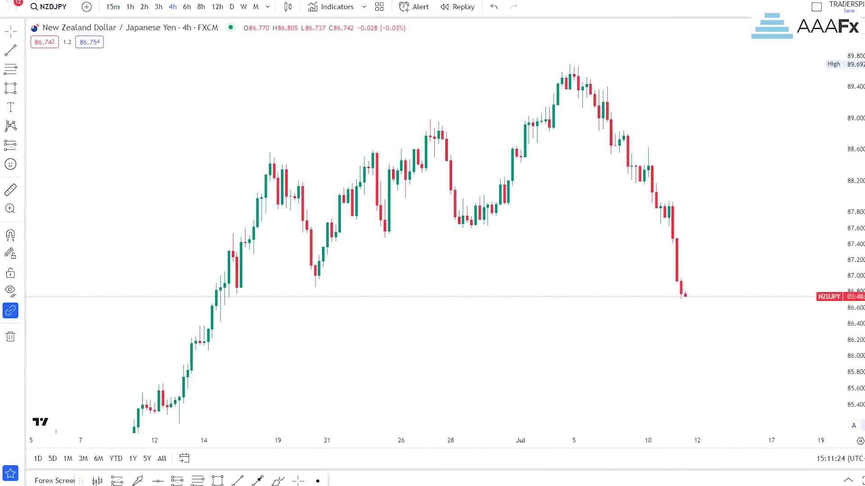
scroll(656, 232, "up", 3)
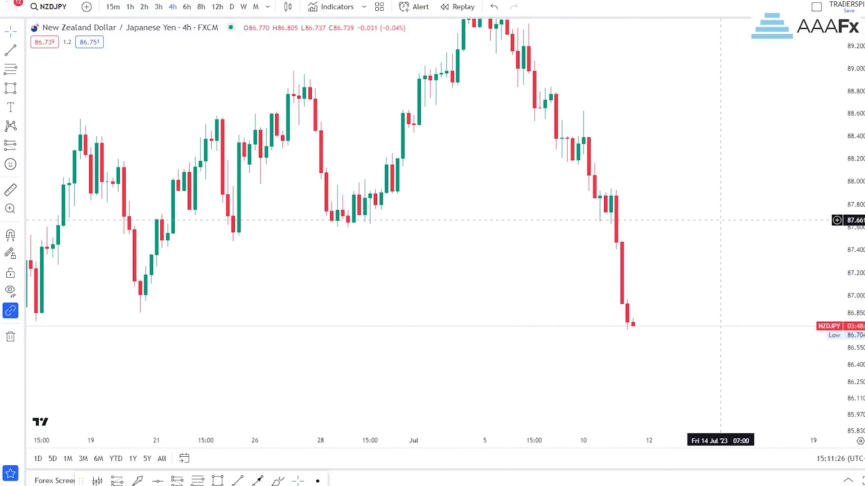
left_click_drag(720, 220, 718, 238)
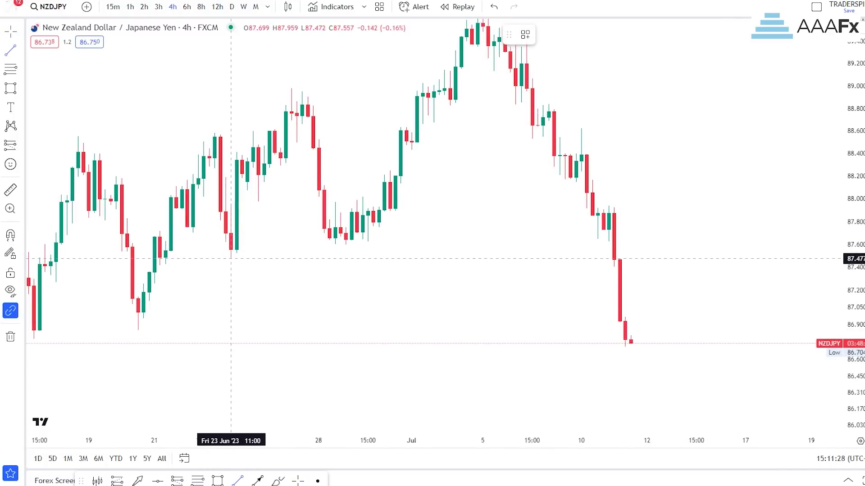
left_click(231, 259)
left_click(729, 195)
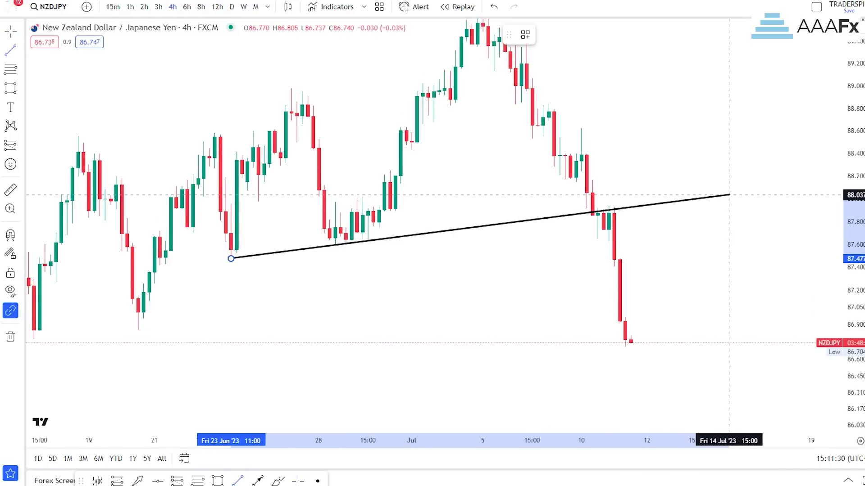
View the trend line and the price drop through it on the 1-hour timeframe
left_click(112, 7)
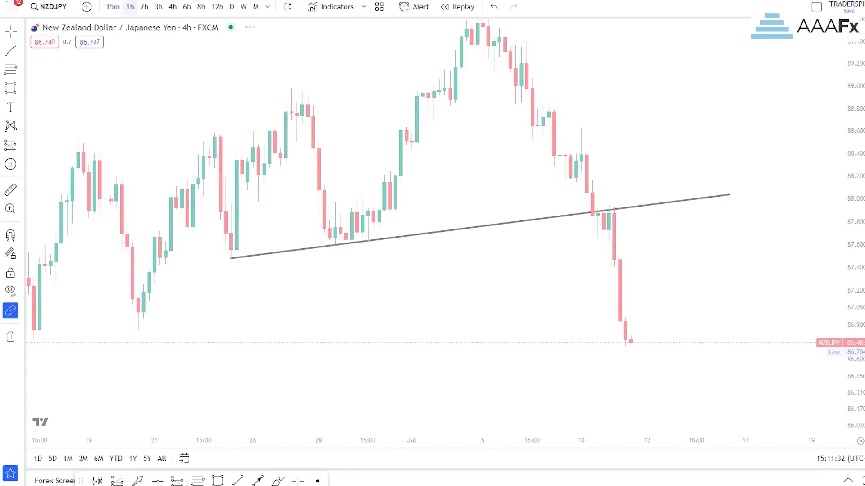
scroll(680, 252, "down", 5)
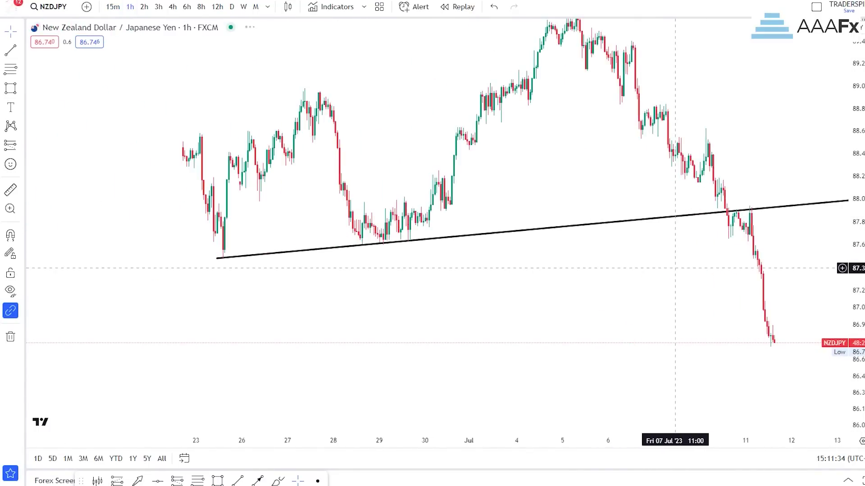
left_click_drag(510, 291, 502, 294)
left_click_drag(670, 267, 598, 266)
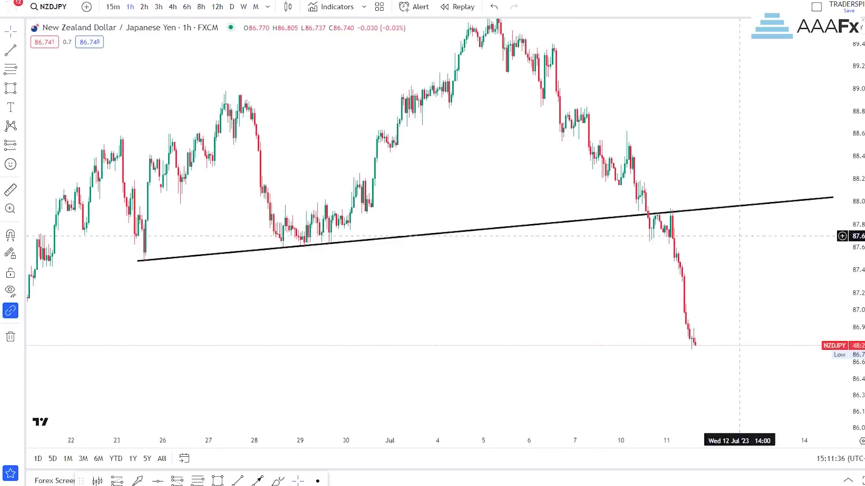
left_click_drag(833, 198, 789, 202)
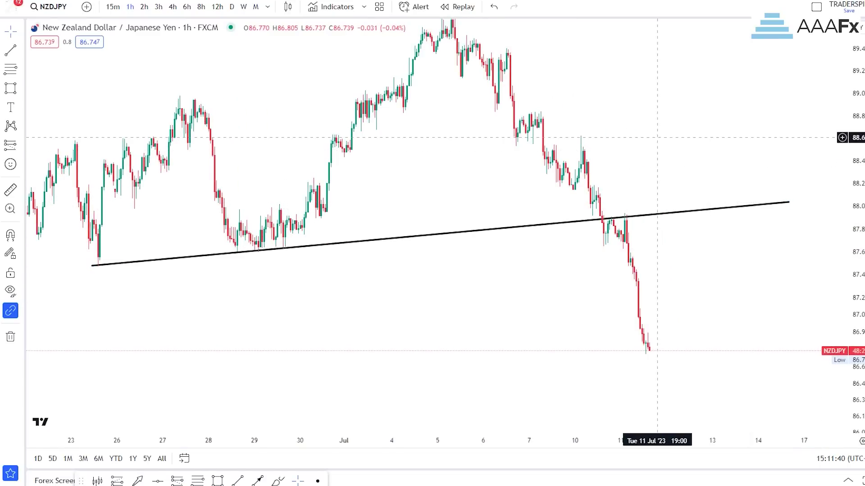
left_click_drag(659, 138, 680, 150)
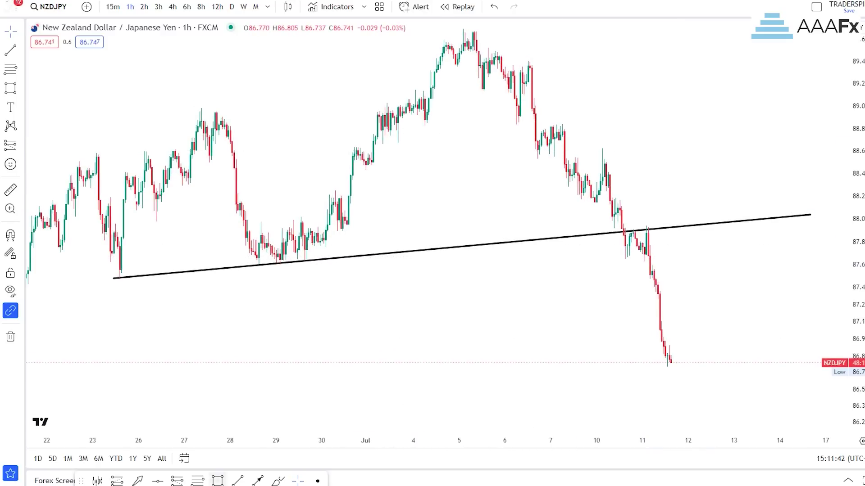
Draw a short arrow pointing up at the middle of the trend line and delete it
left_click(257, 481)
left_click(412, 303)
left_click(423, 255)
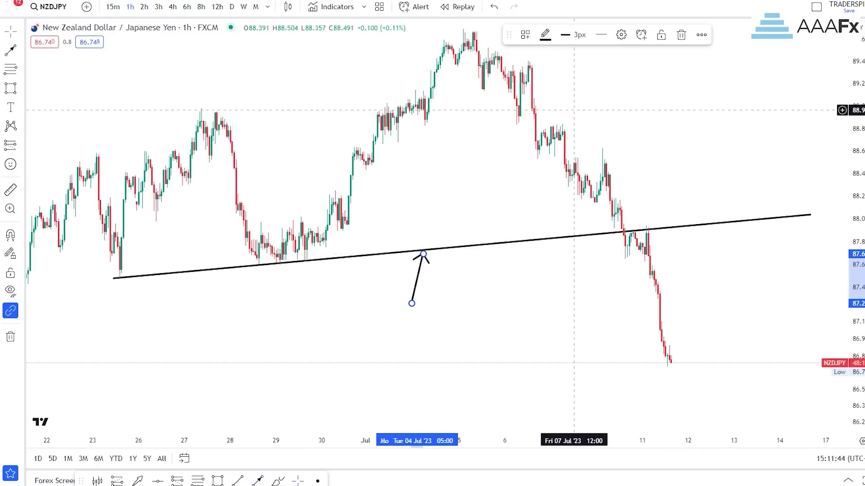
left_click(681, 34)
Switch to the 15-minute timeframe and start a bar replay from about 10 Jul '23 10:45, just before price reaches the trend line
left_click(113, 6)
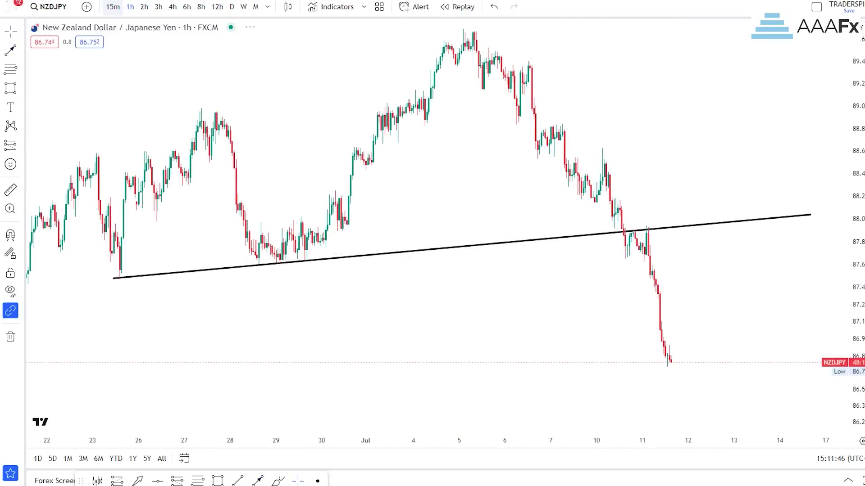
scroll(560, 330, "down", 5)
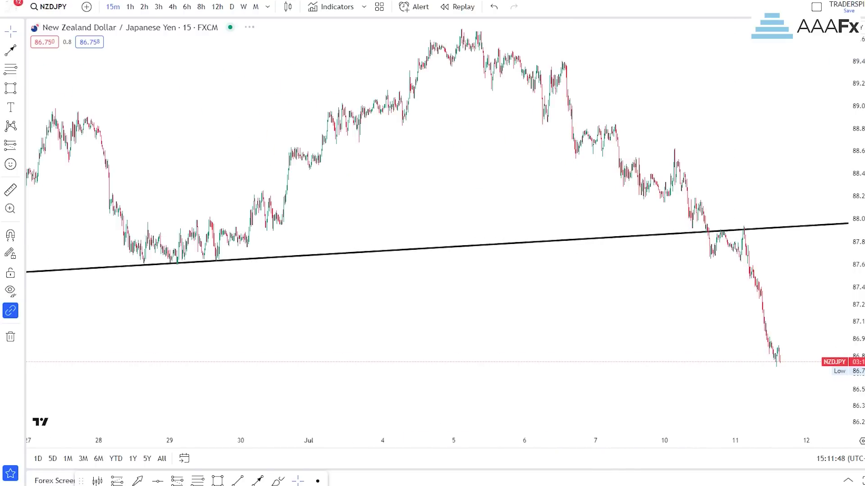
left_click(457, 6)
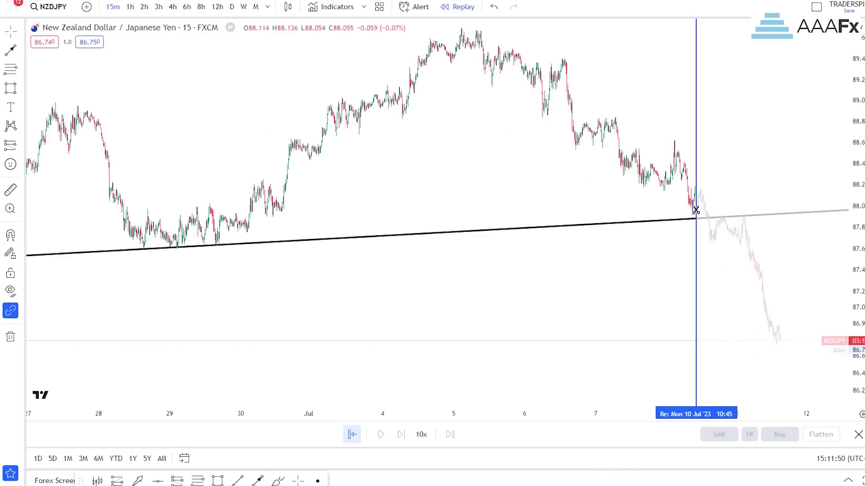
left_click(695, 207)
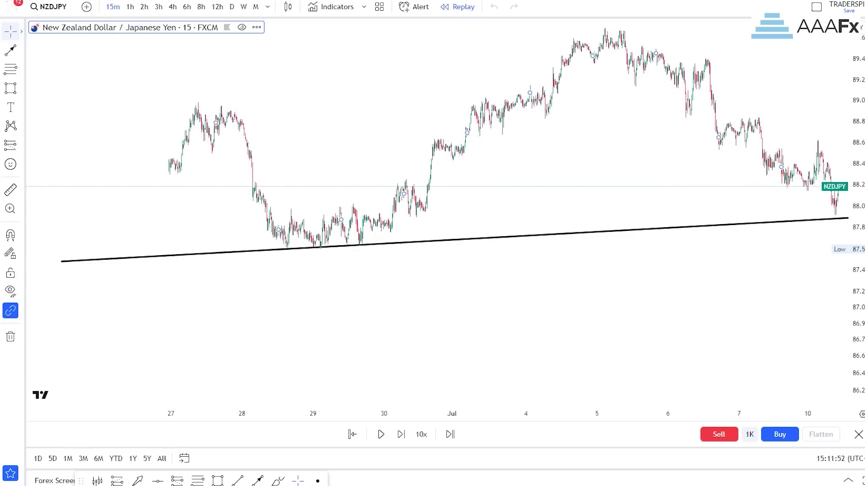
left_click(21, 32)
left_click(54, 32)
Set the replay speed to 3x and play the bars until price breaks below the trend line, pausing there
left_click_drag(667, 284, 501, 276)
scroll(489, 275, "up", 2)
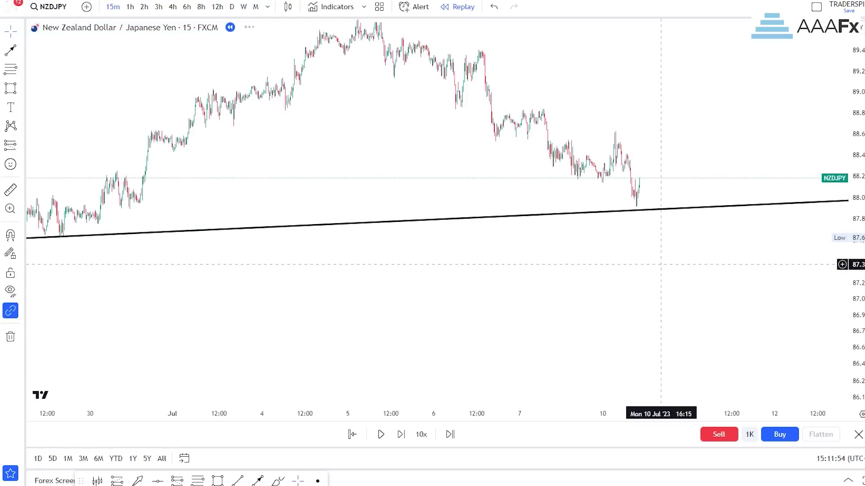
left_click(422, 434)
left_click(433, 344)
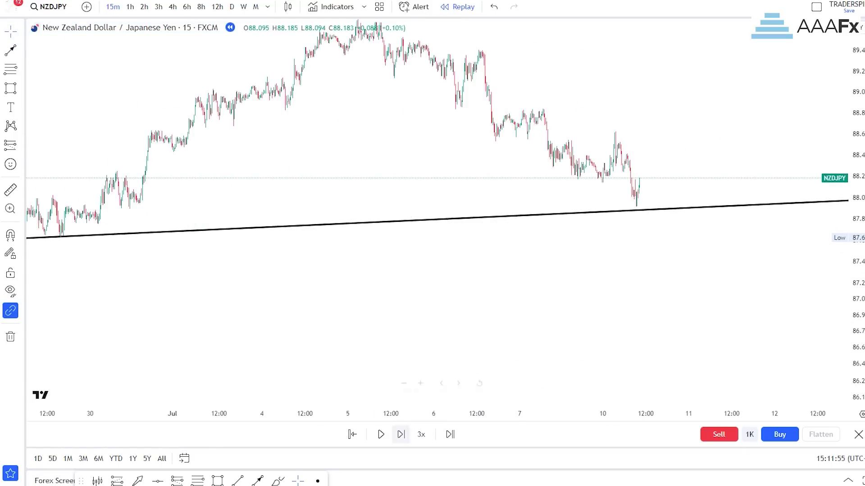
left_click_drag(616, 310, 530, 314)
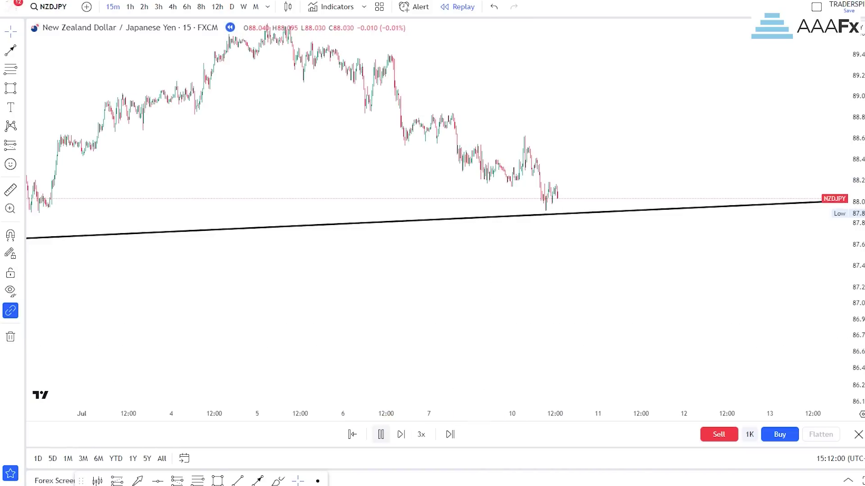
scroll(838, 272, "up", 3)
left_click_drag(856, 299, 856, 273)
left_click_drag(549, 319, 585, 311)
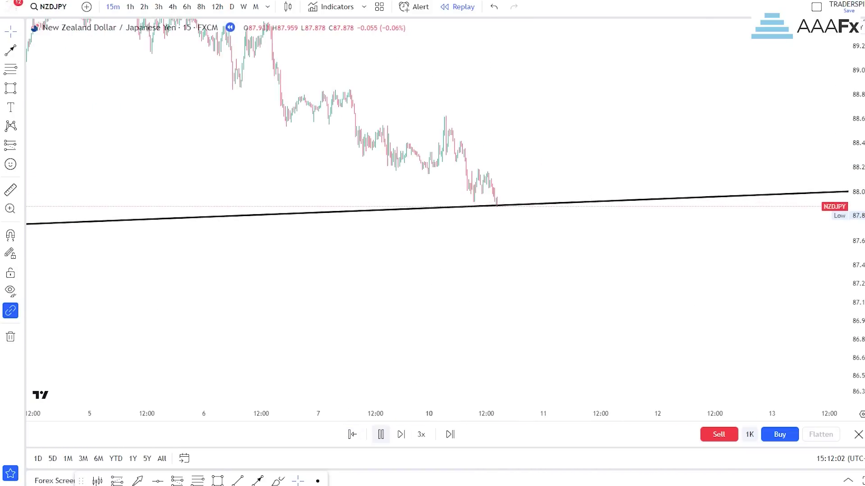
left_click(381, 435)
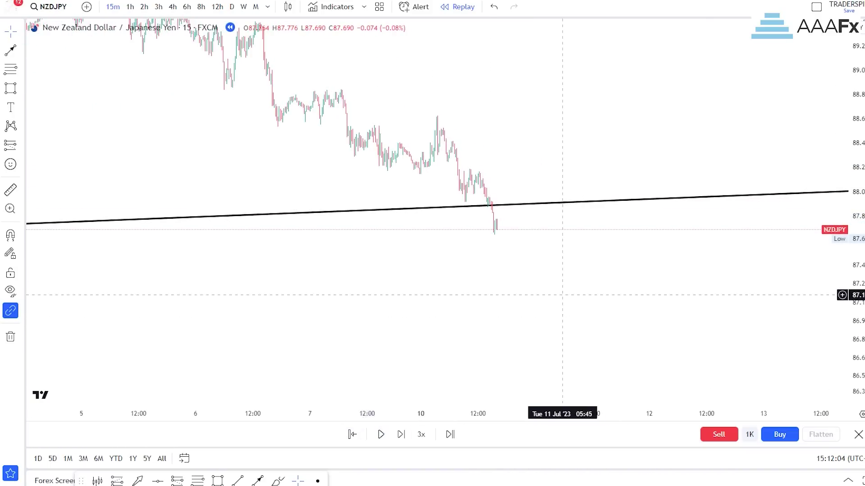
Examine the break below the trend line against the earlier swing lows and highs on the paused 15-minute chart
scroll(595, 299, "down", 4)
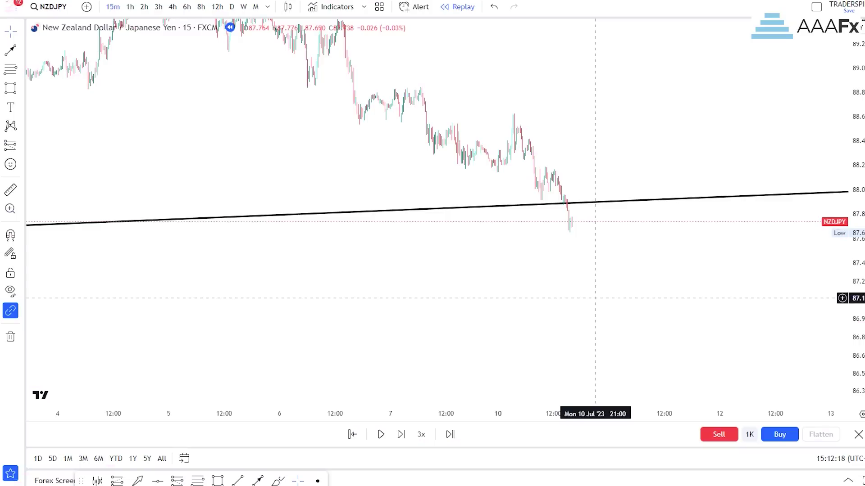
scroll(595, 299, "up", 2)
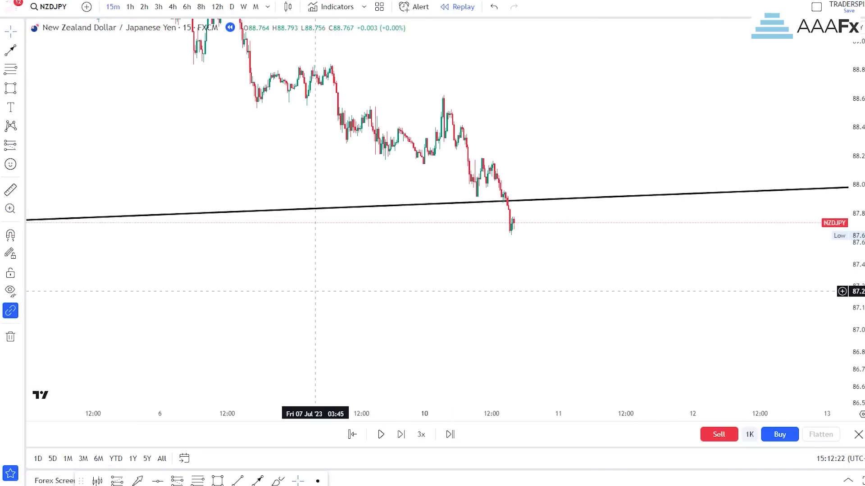
scroll(367, 290, "down", 3)
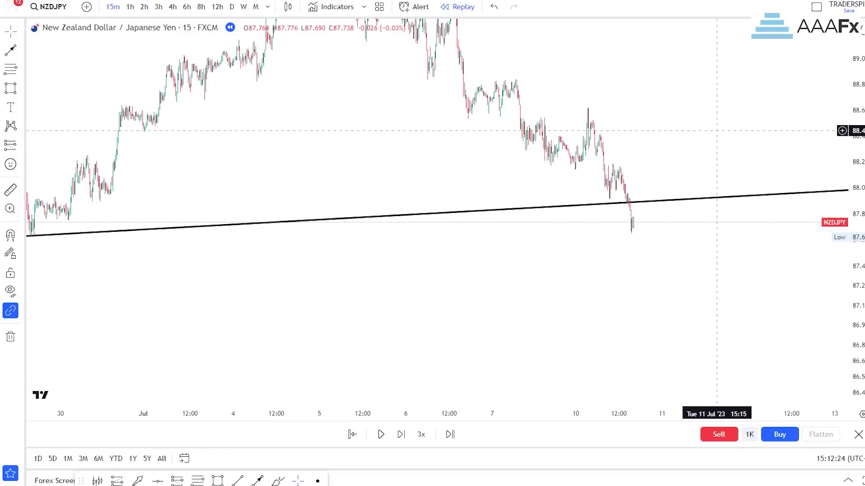
scroll(717, 131, "down", 3)
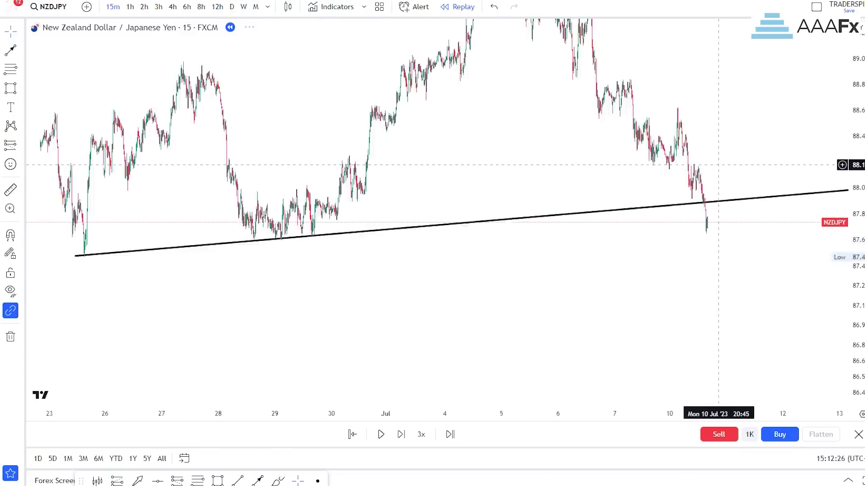
scroll(785, 213, "up", 3)
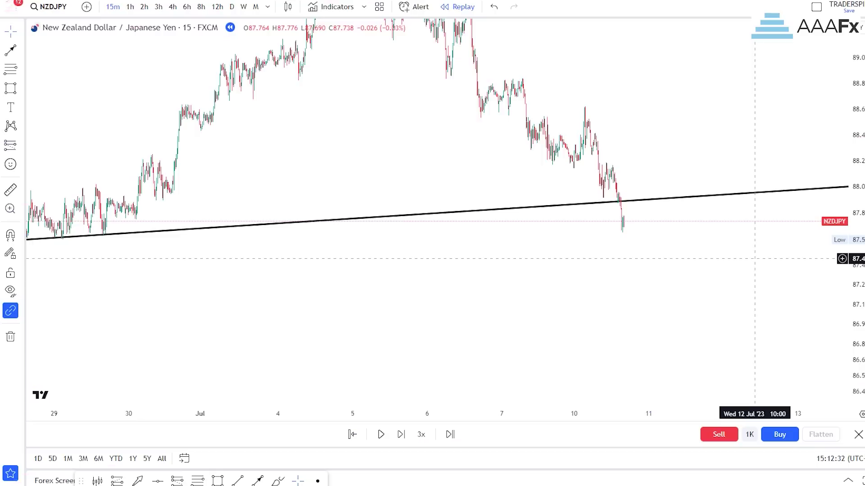
scroll(755, 258, "down", 2)
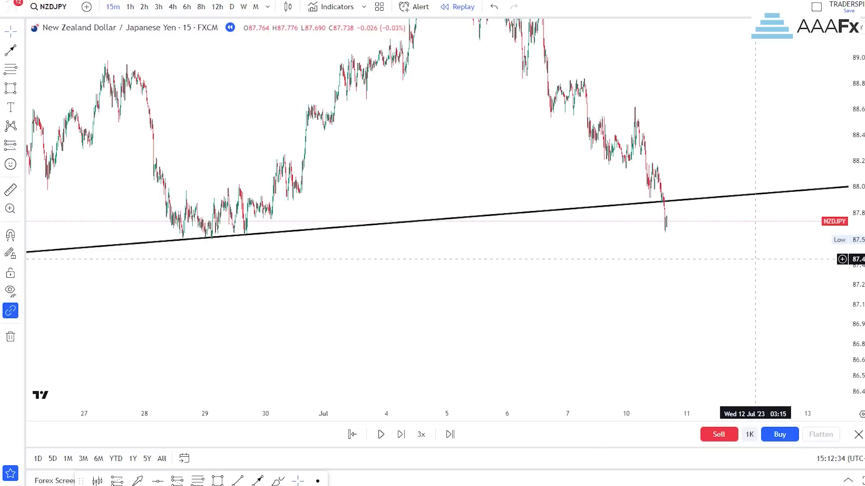
scroll(756, 259, "down", 3)
left_click_drag(712, 245, 679, 262)
scroll(679, 262, "up", 1)
scroll(680, 260, "up", 3)
scroll(628, 261, "down", 5)
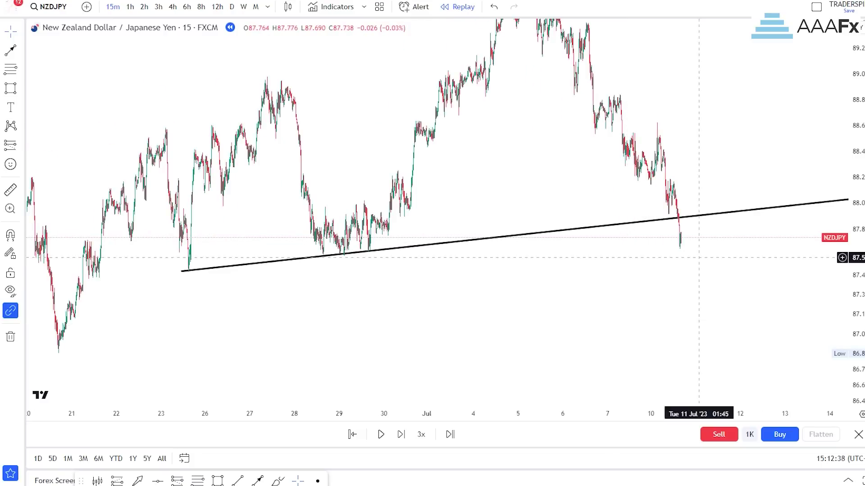
left_click_drag(675, 259, 590, 243)
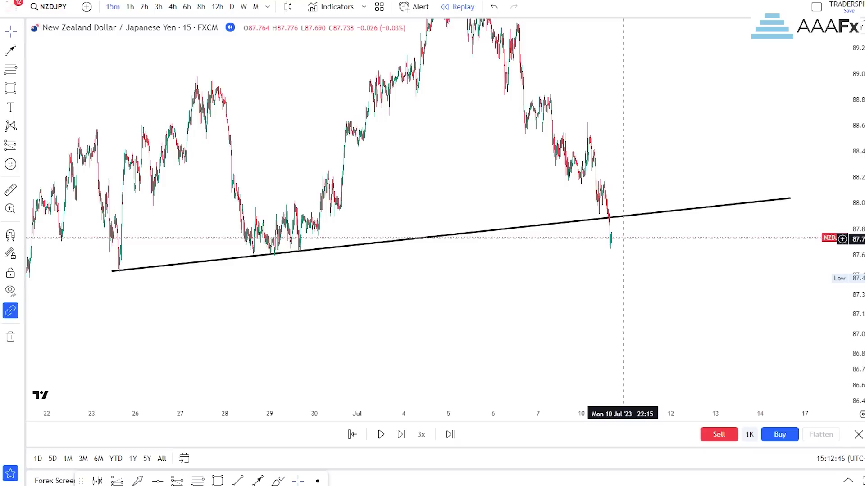
scroll(614, 314, "up", 2)
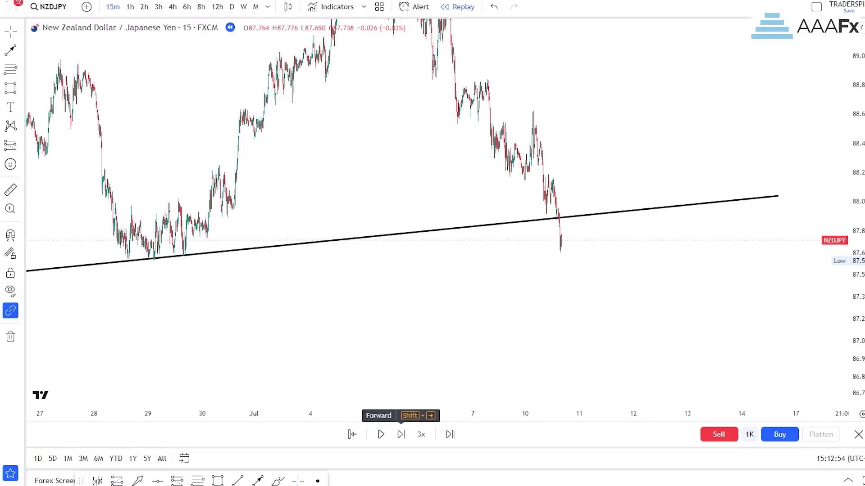
Examine the full trend line from its late-June lows to the July break, together with the price swings above it
scroll(396, 252, "down", 4)
left_click_drag(701, 276, 646, 316)
left_click_drag(857, 275, 858, 293)
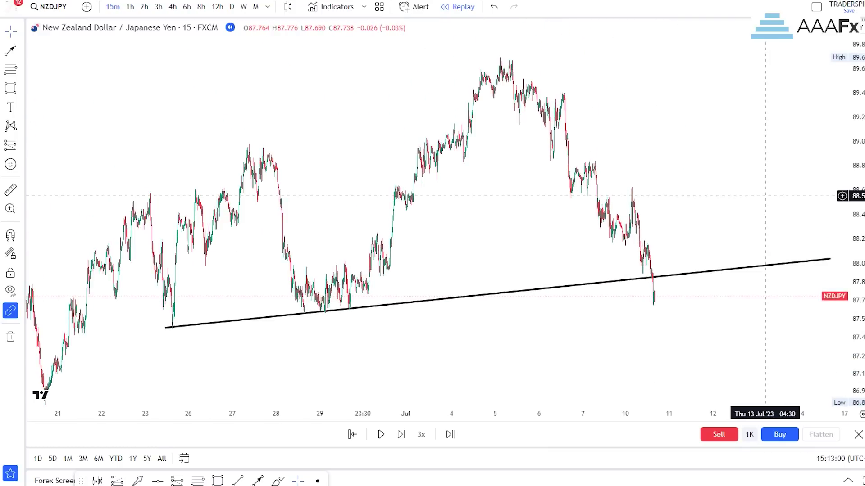
scroll(765, 196, "right", 4)
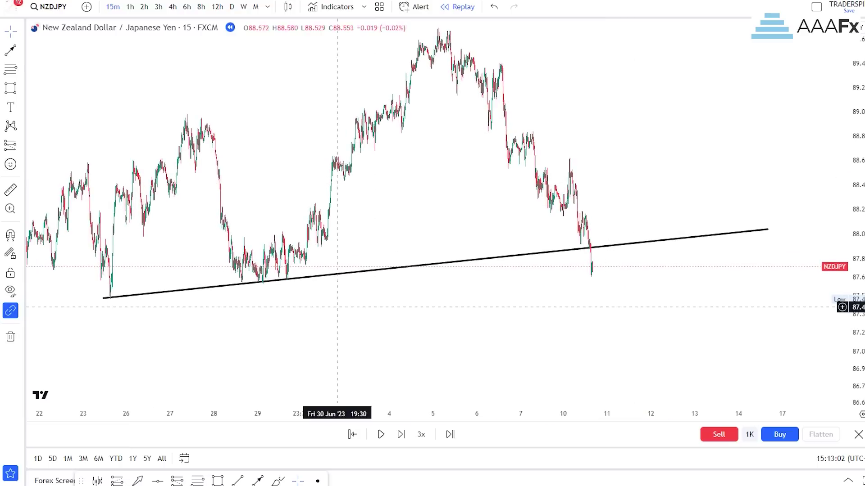
left_click_drag(542, 294, 550, 292)
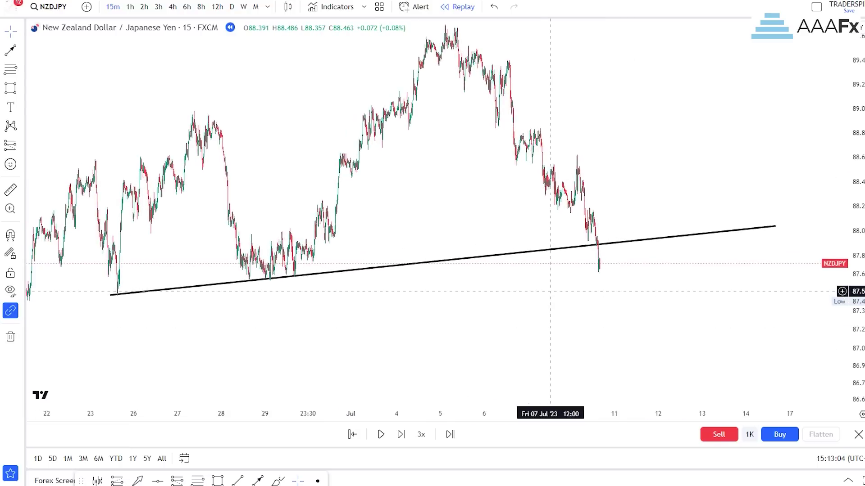
scroll(550, 291, "left", 3)
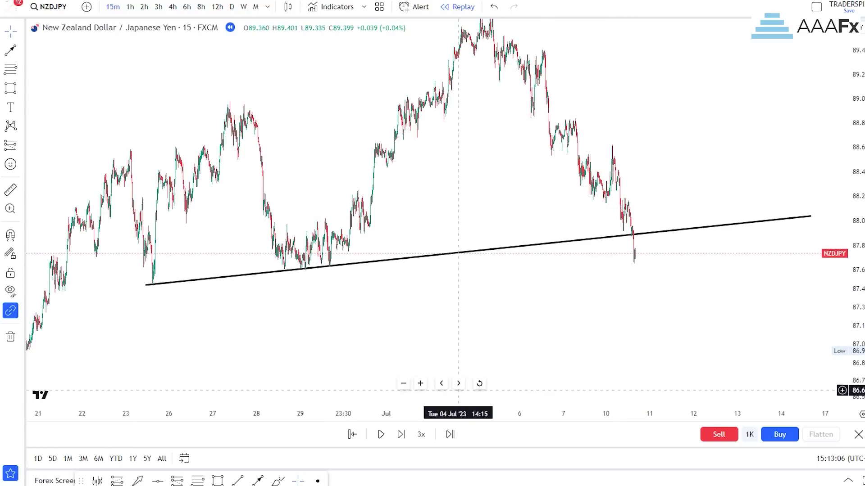
scroll(563, 307, "left", 3)
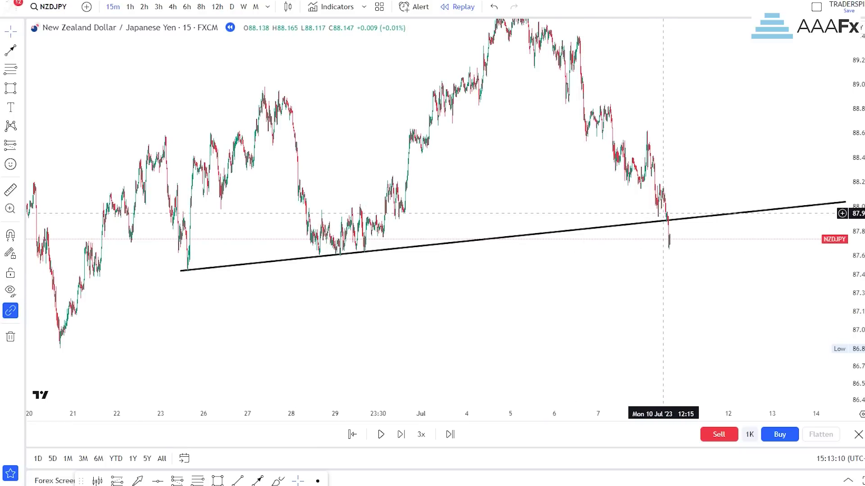
scroll(664, 246, "right", 5)
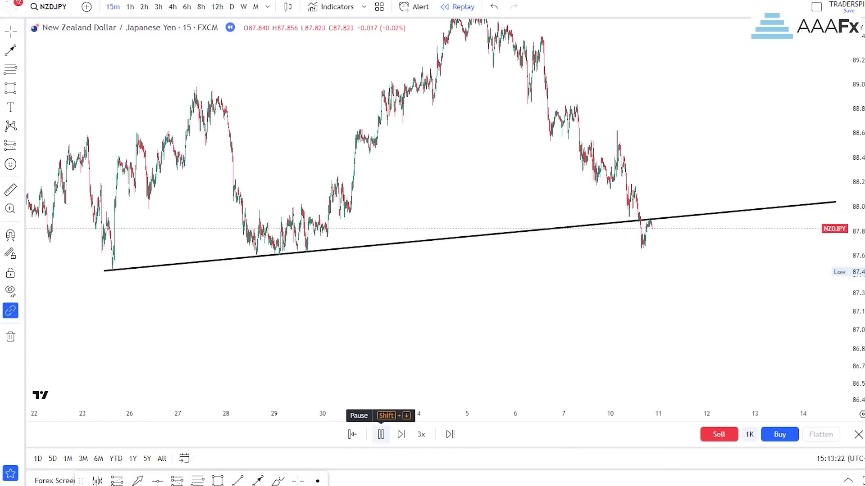
Replay the bars until price retests the broken trend line from below and turns down, pausing there
left_click(380, 434)
scroll(806, 234, "up", 5)
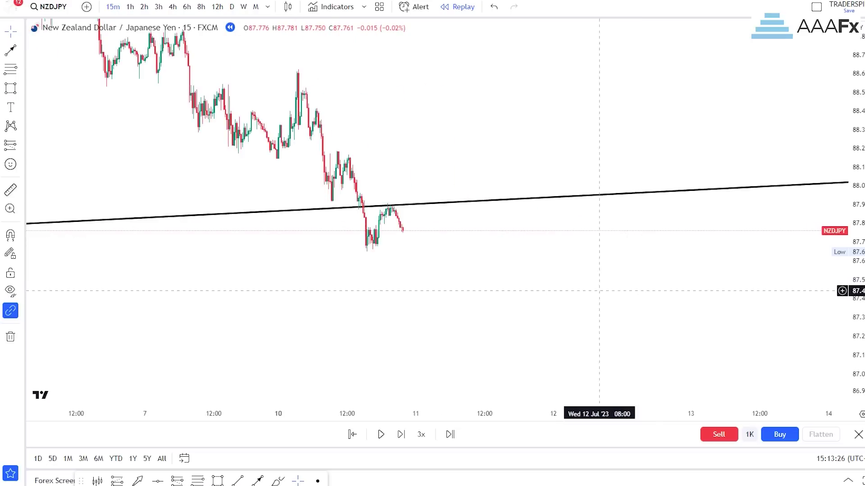
left_click_drag(599, 291, 635, 288)
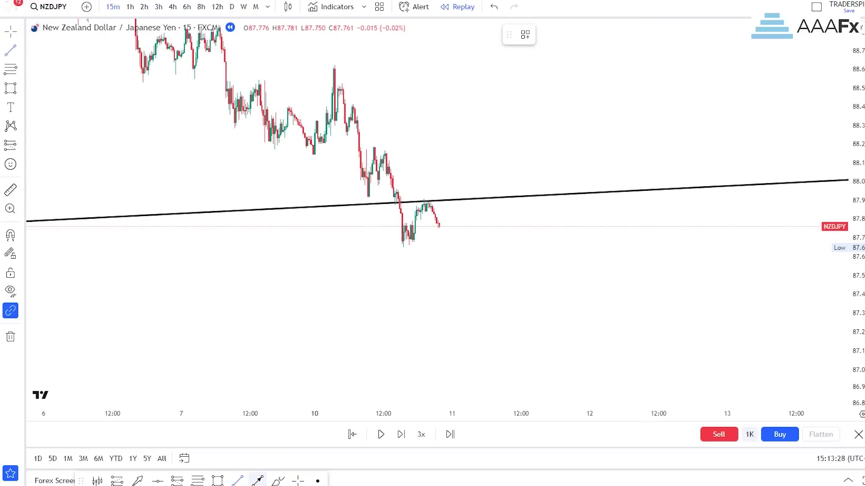
Draw a short arrow pointing down at the retest high on the trend line and delete it
left_click_drag(457, 169, 430, 196)
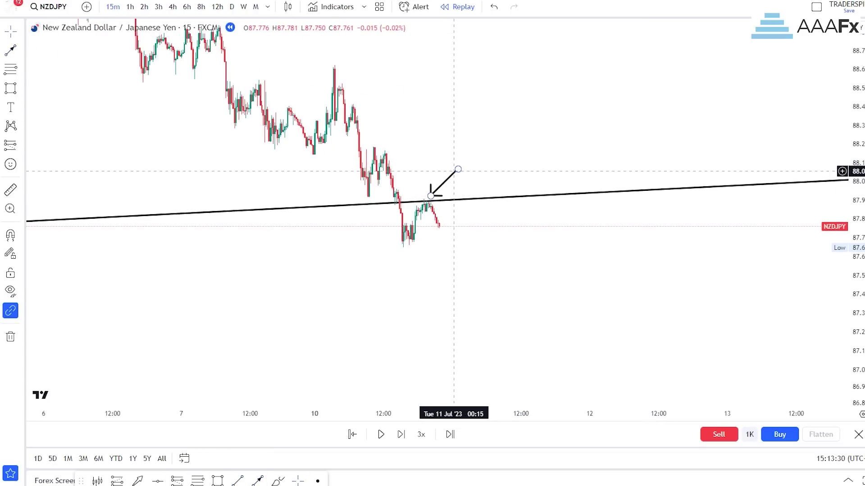
left_click(681, 34)
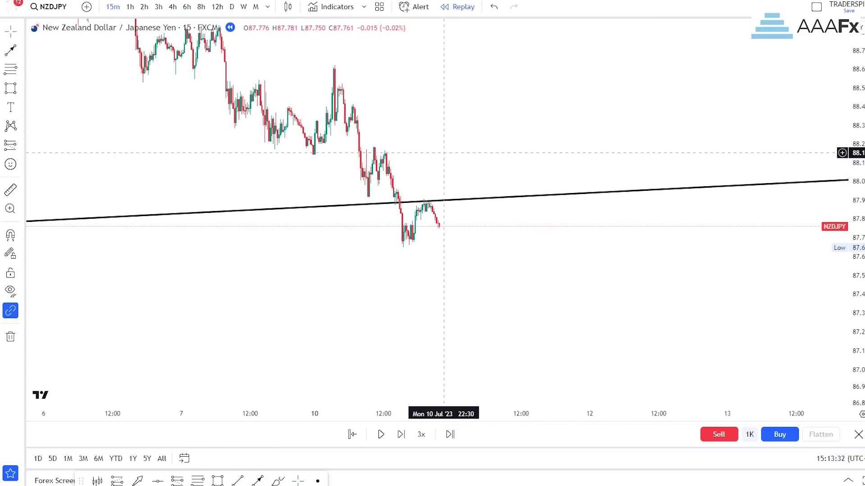
left_click_drag(443, 153, 502, 148)
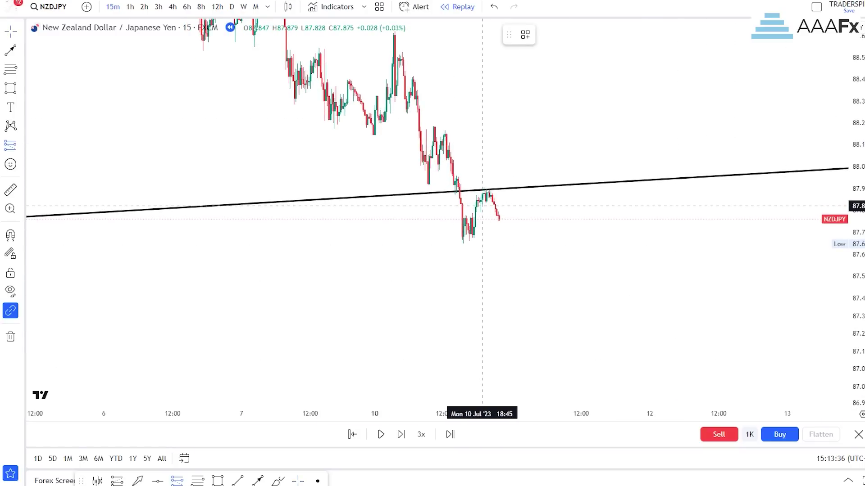
Place a short position just below the retest at 10 Jul '23 18:45, tighten its stop to just above the trend line, and delete it
left_click(482, 206)
left_click_drag(483, 118, 482, 182)
left_click(645, 35)
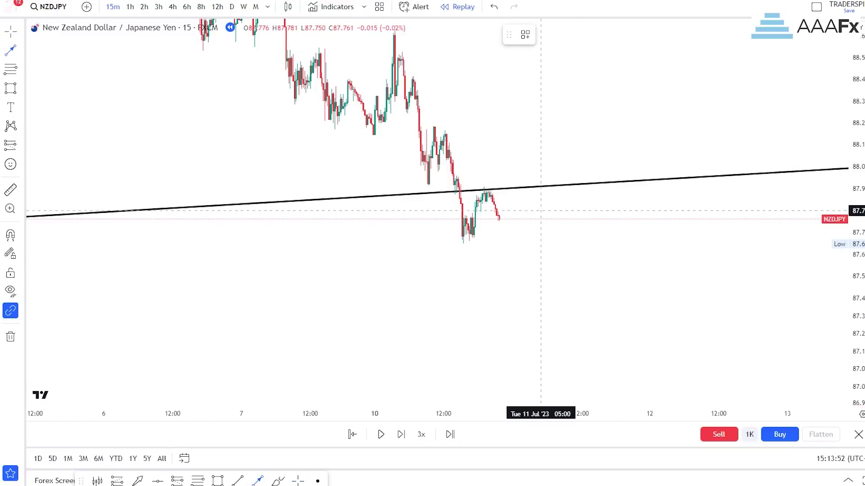
Sketch a down arrow from the retest followed by an up arrow back through the trend line, and delete both
left_click_drag(487, 190, 520, 240)
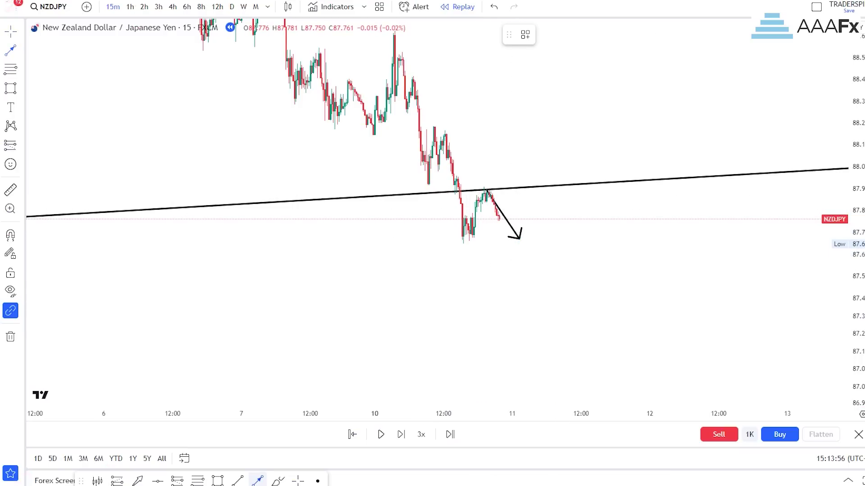
left_click_drag(521, 240, 569, 84)
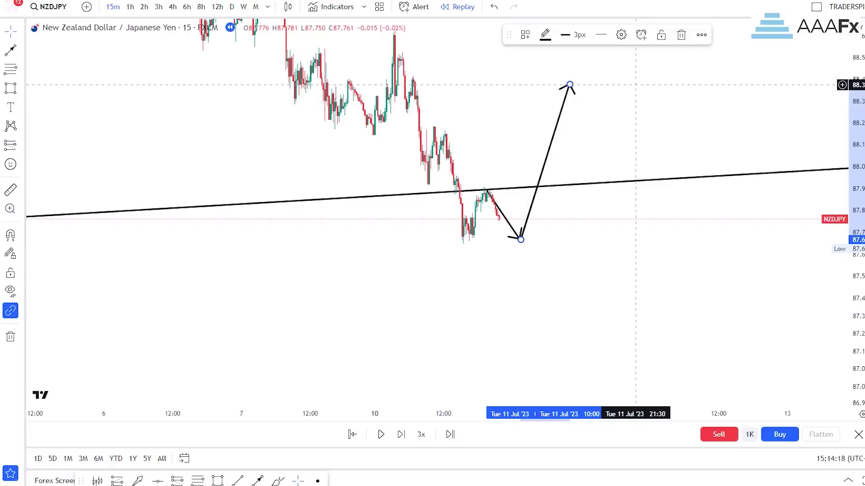
left_click(681, 35)
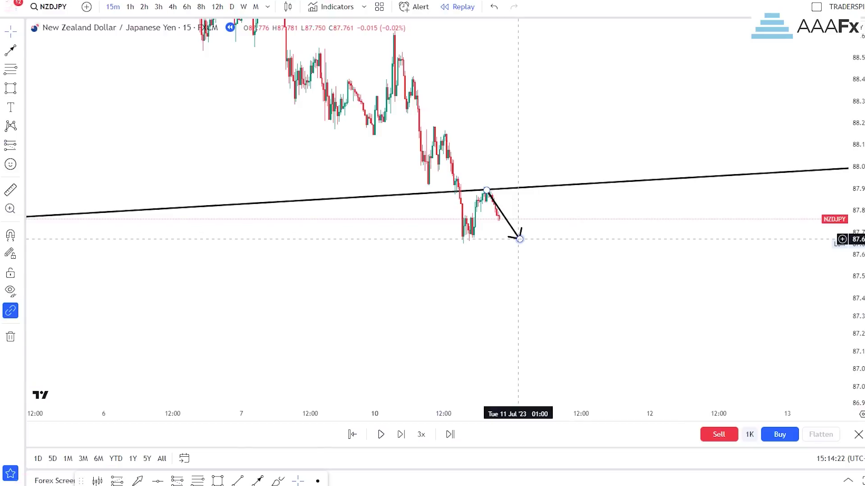
left_click(519, 239)
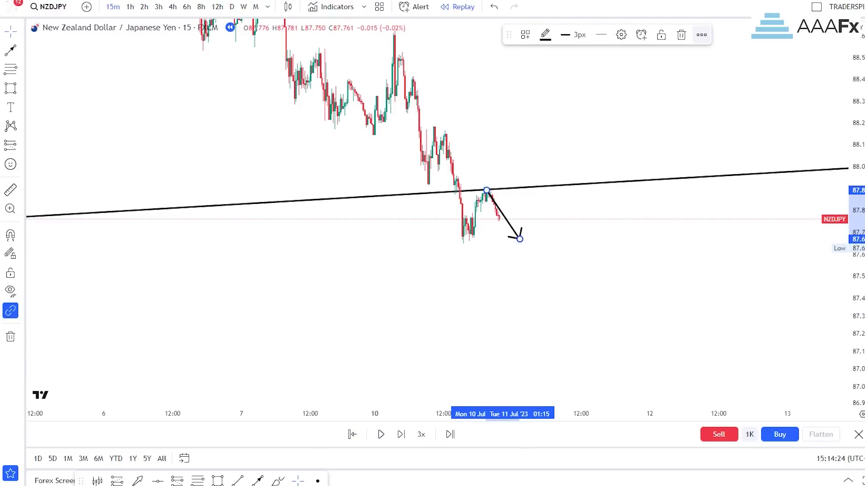
key("Delete")
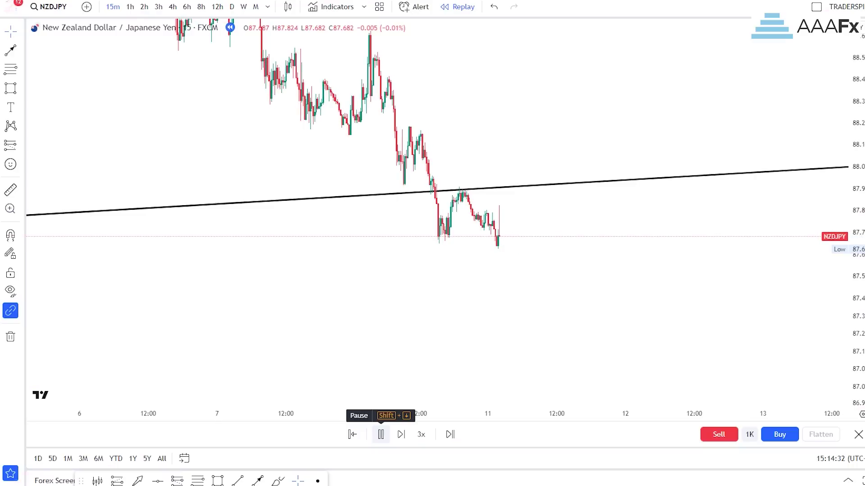
Replay the bars until price makes a second retest of the trend line on 11 July, pausing there
left_click(381, 434)
scroll(581, 328, "up", 2)
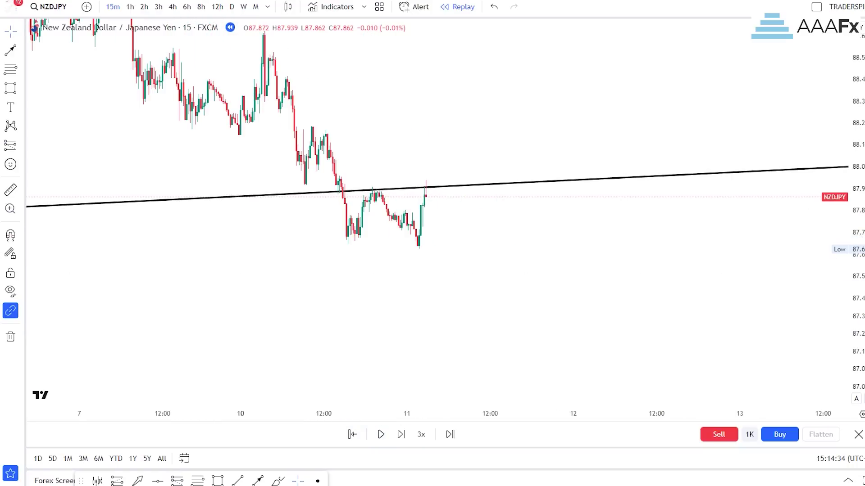
scroll(678, 227, "up", 3)
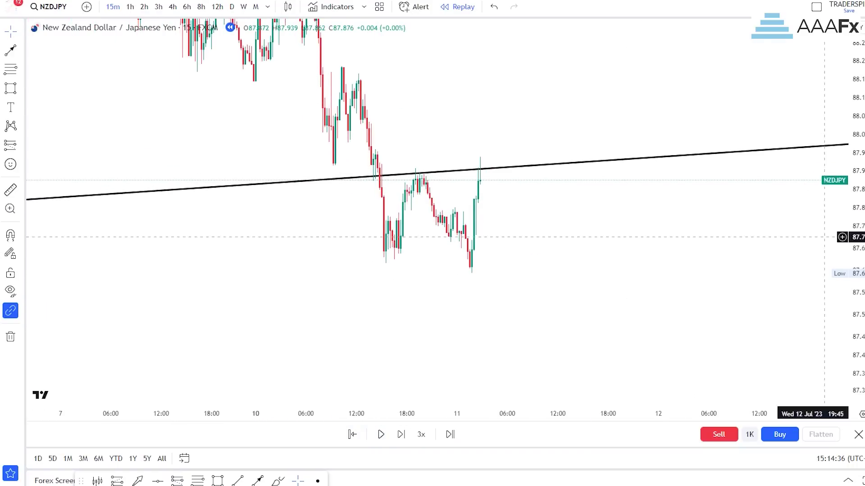
left_click_drag(621, 243, 657, 250)
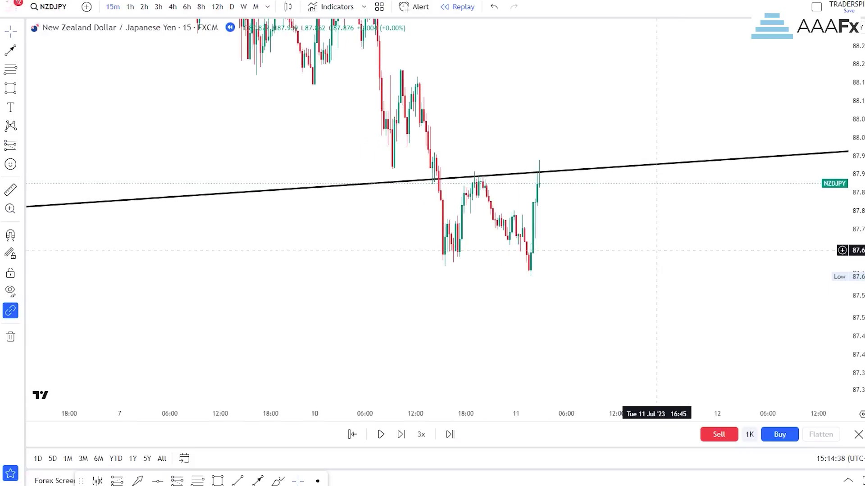
Place a short position at the first retest from 10 Jul '23 18:15, with a stop of about 0.109 and a target of about 0.329
left_click(177, 481)
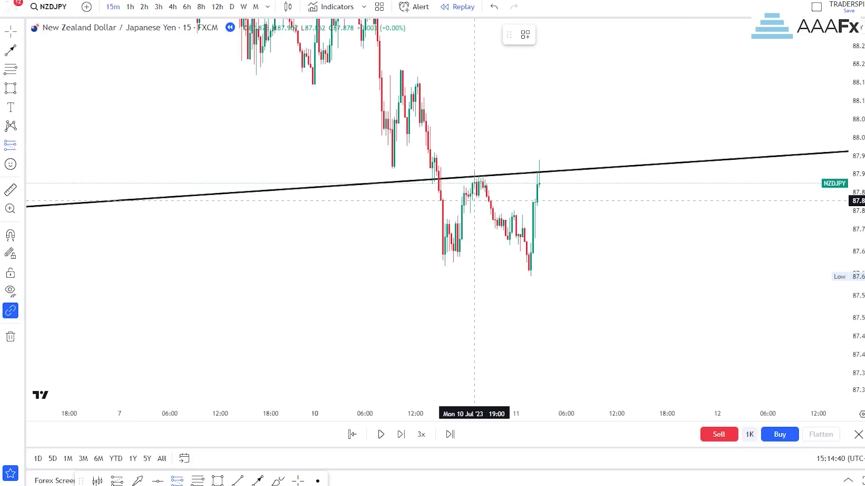
left_click(467, 204)
left_click_drag(467, 71, 468, 173)
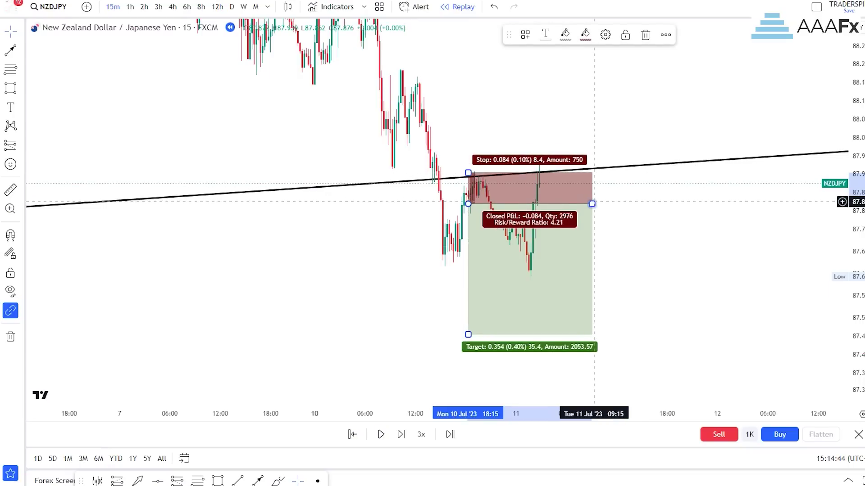
left_click_drag(593, 203, 609, 203)
left_click_drag(471, 204, 470, 212)
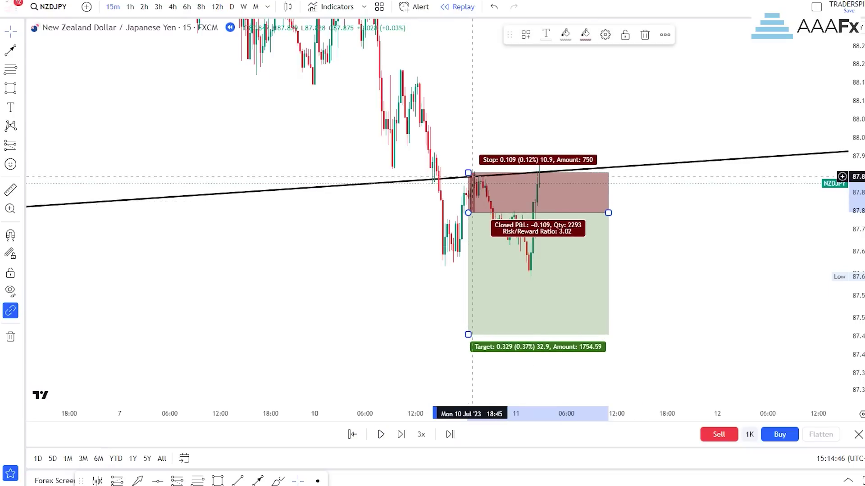
left_click(664, 214)
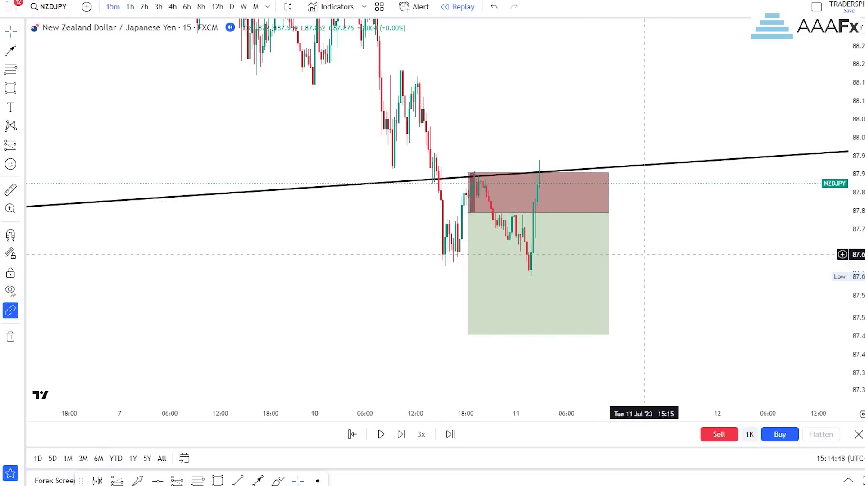
Extend the short position in time, lower its target to about 0.461 below the entry, and delete the position
scroll(644, 254, "down", 4)
left_click_drag(858, 230, 858, 294)
left_click_drag(784, 262, 728, 250)
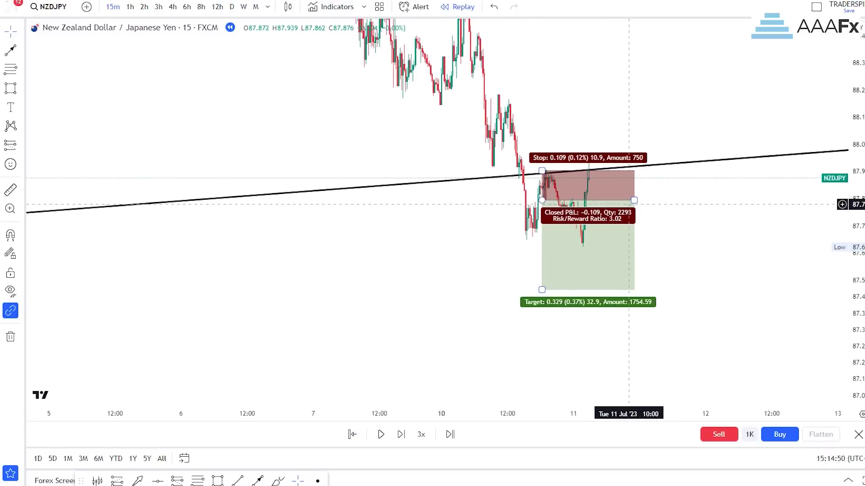
left_click_drag(634, 200, 675, 200)
left_click_drag(542, 290, 542, 326)
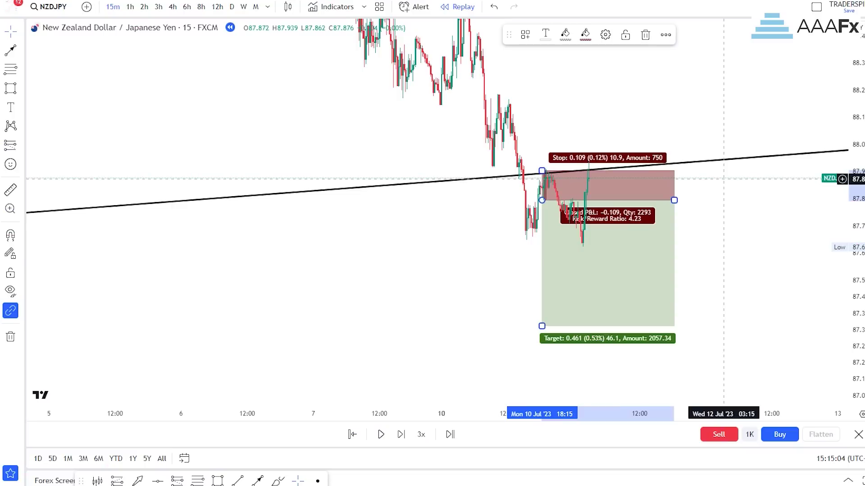
left_click(645, 35)
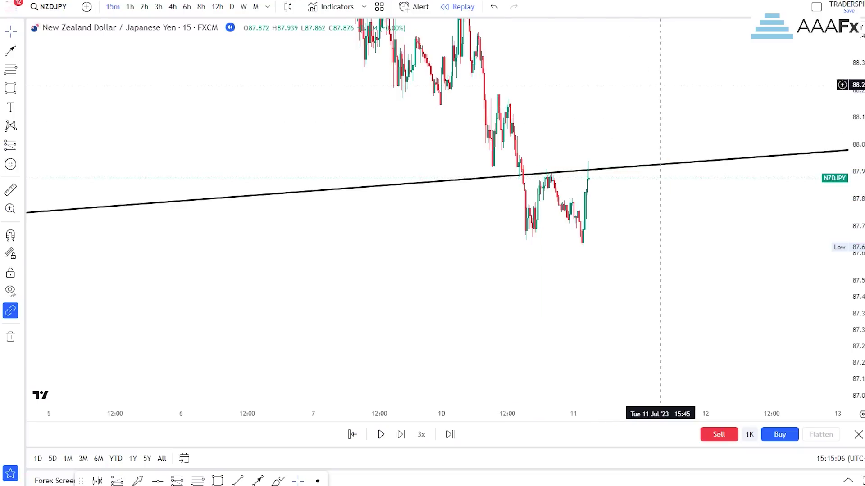
Replay the bars from the second retest until price falls back close to the recent lows, pausing there
scroll(617, 274, "up", 2)
scroll(617, 275, "up", 1)
scroll(500, 266, "up", 1)
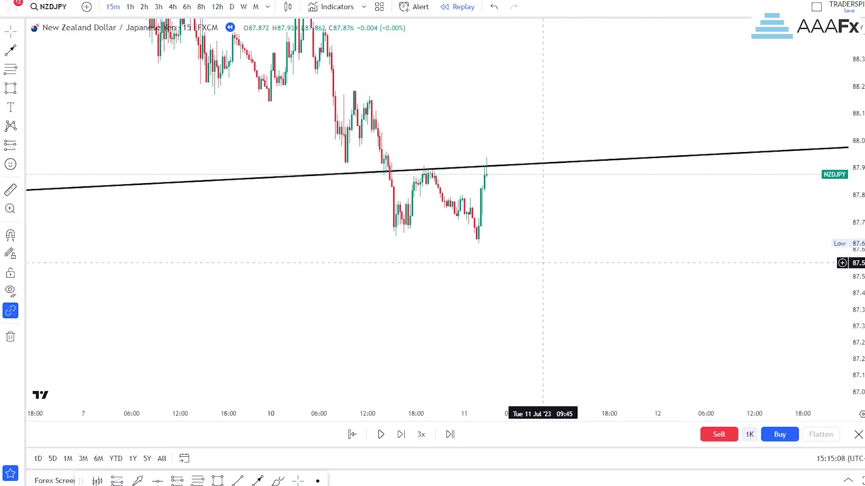
left_click(381, 434)
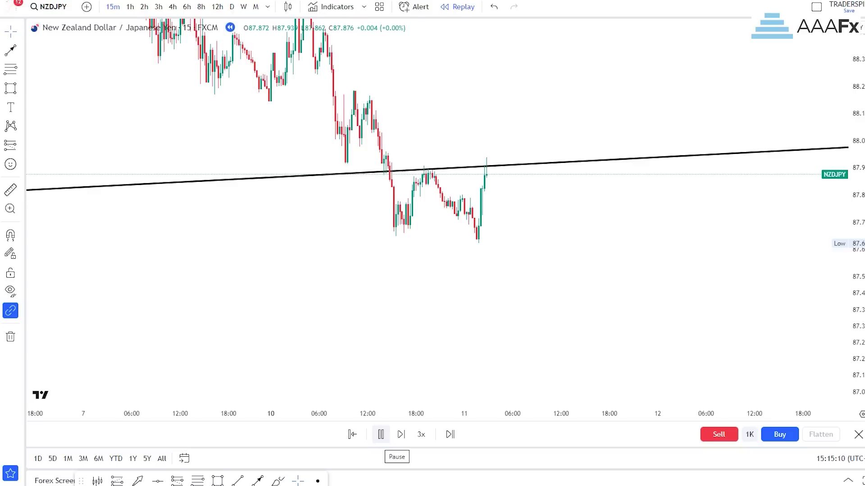
left_click(380, 434)
scroll(563, 324, "up", 2)
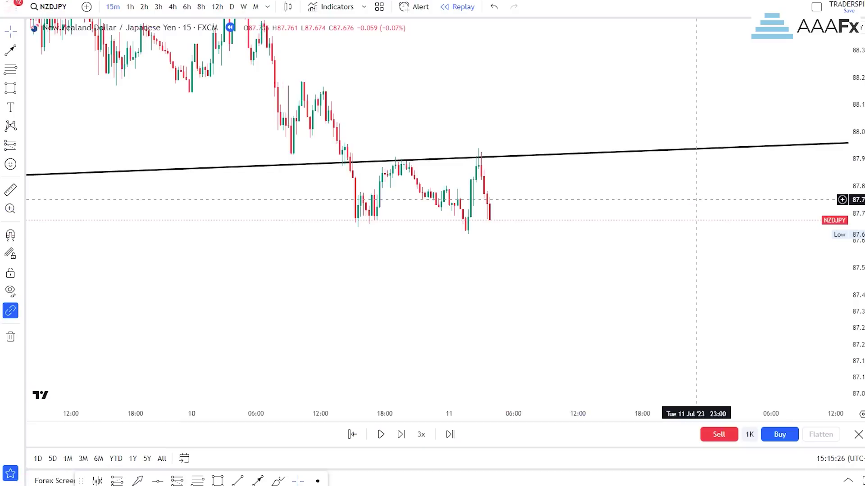
Draw an arrow pointing down at the first retest high around 10 Jul '23 19:30 and delete it
left_click(257, 481)
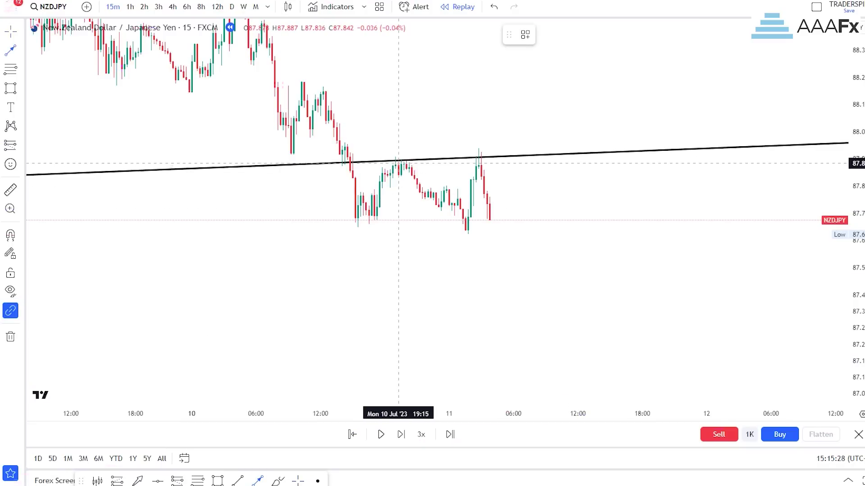
left_click_drag(386, 118, 400, 159)
scroll(448, 124, "up", 1)
scroll(447, 123, "up", 1)
left_click_drag(454, 123, 558, 131)
left_click_drag(857, 225, 856, 119)
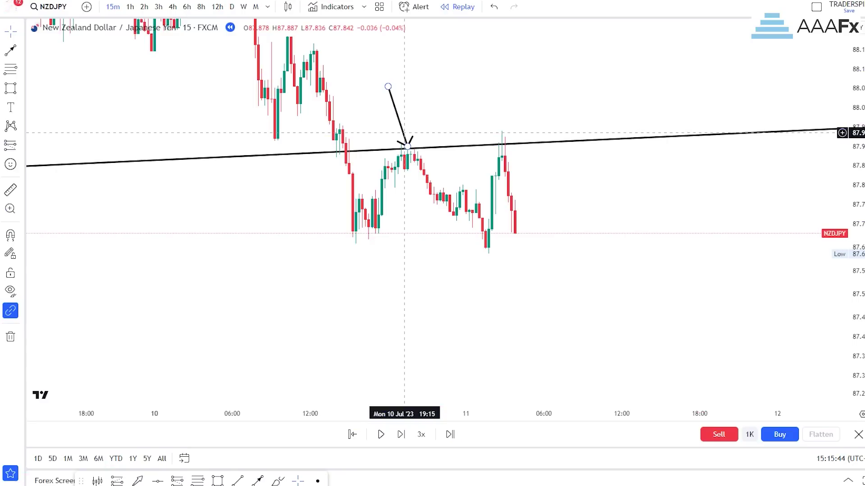
left_click(404, 133)
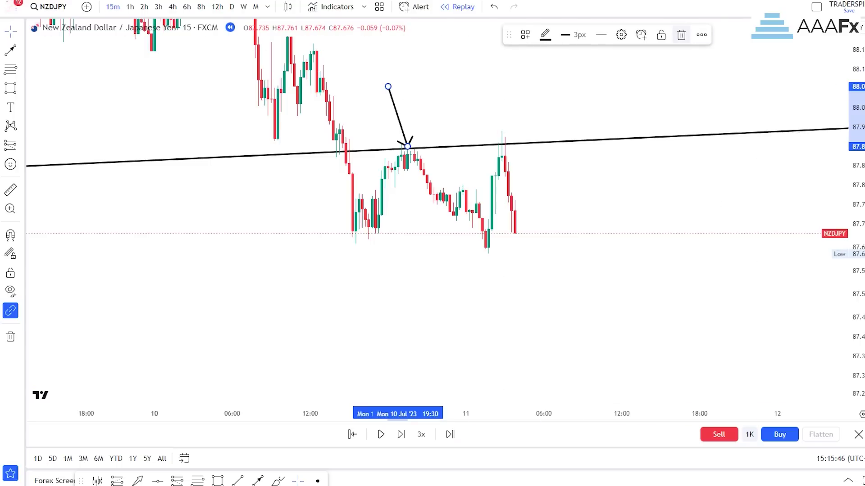
left_click(681, 35)
Draw a thin horizontal rectangle along the recent lows from 10 Jul '23 12:30 to about 12 Jul '23 00:45
scroll(685, 239, "down", 1)
left_click(217, 481)
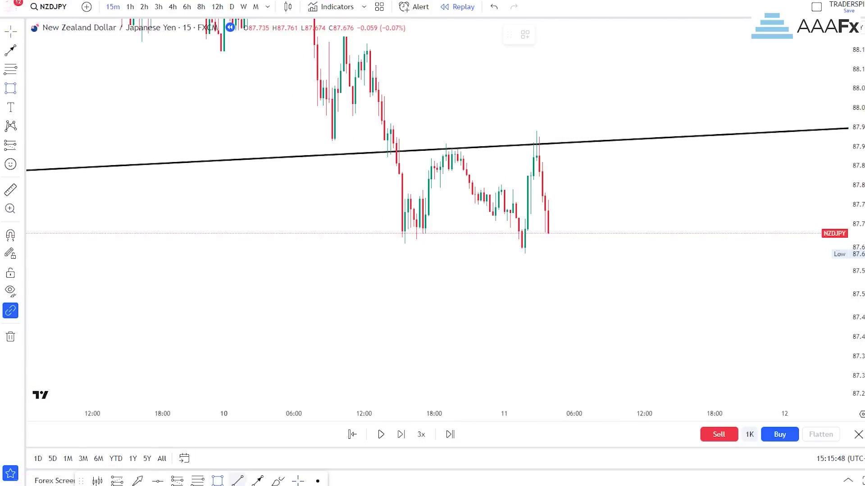
left_click_drag(370, 246, 794, 245)
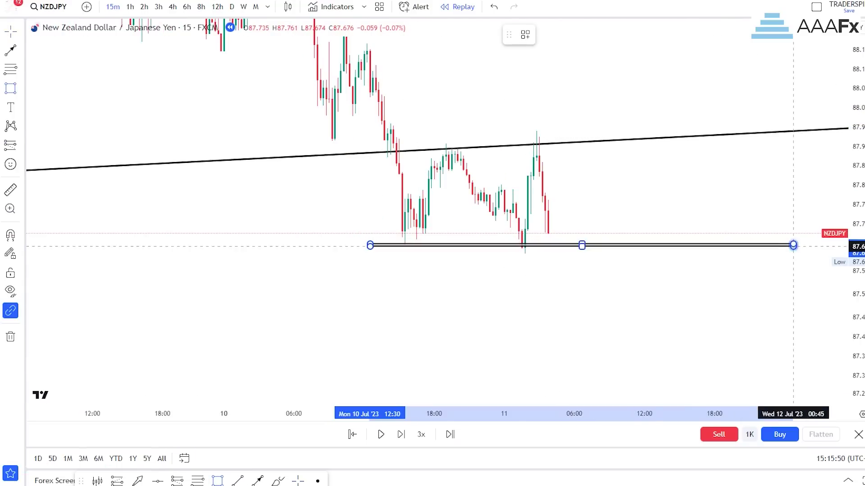
Finish the support rectangle at about 12 Jul '23 03:45 and draw a thin horizontal rectangle along the retest highs from about 10 Jul '23 14:45
left_click(829, 239)
left_click_drag(801, 209, 690, 211)
left_click(218, 481)
mouse_move(285, 147)
left_mouse_down()
mouse_move(713, 168)
mouse_move(720, 149)
left_mouse_up()
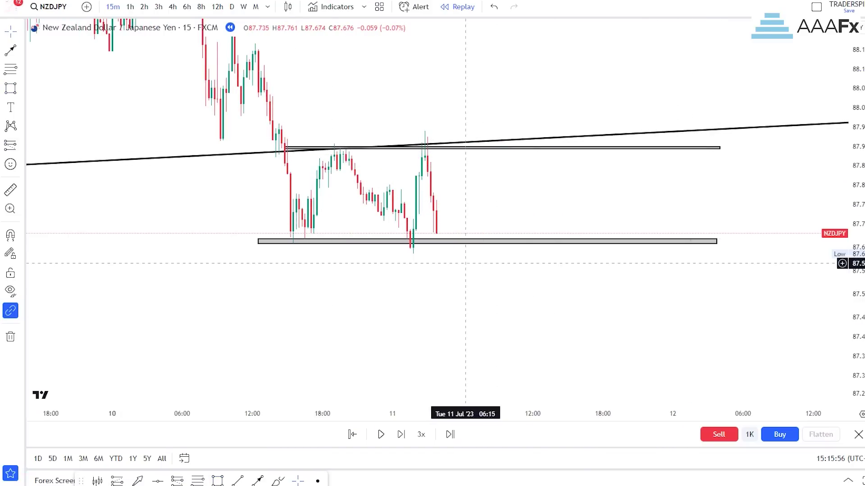
left_click(716, 242)
left_click_drag(553, 200, 608, 182)
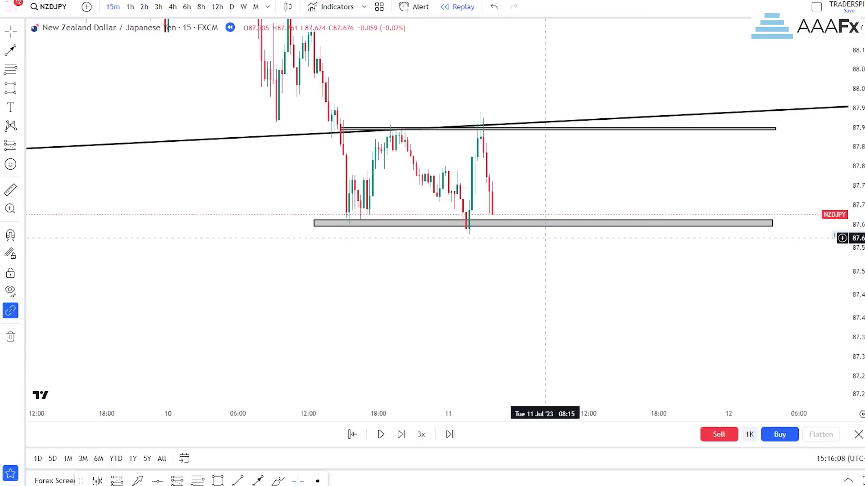
Draw an upward arrow to the support zone at 11 Jul '23 07:45 and delete it
left_click(257, 480)
left_click(527, 245)
left_click(539, 224)
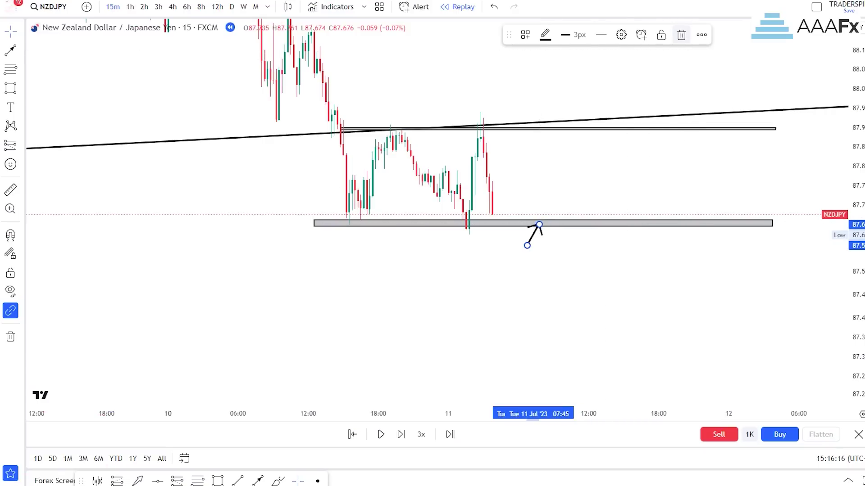
key("Delete")
Replay the bars until price breaks well below the support zone, pausing just after the large bearish candle
left_click(380, 435)
left_click(401, 434)
scroll(601, 374, "up", 2)
scroll(602, 374, "up", 3)
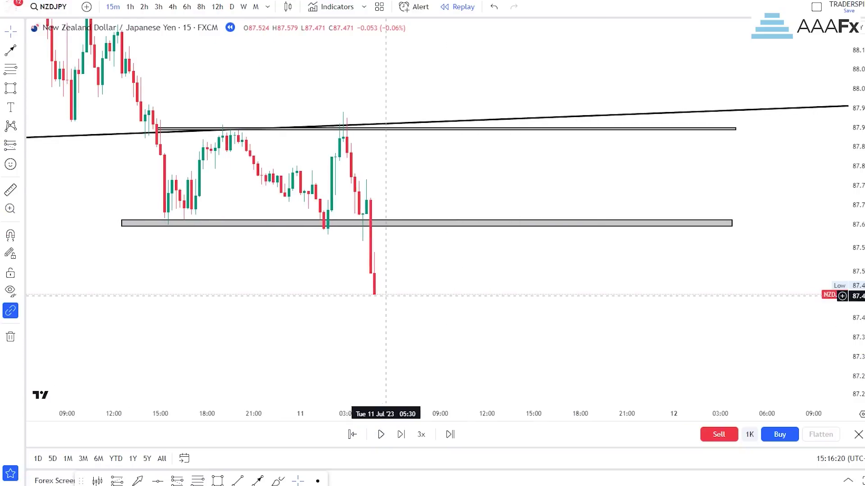
left_click_drag(418, 299, 518, 301)
left_click_drag(856, 345, 856, 309)
left_click_drag(577, 298, 620, 282)
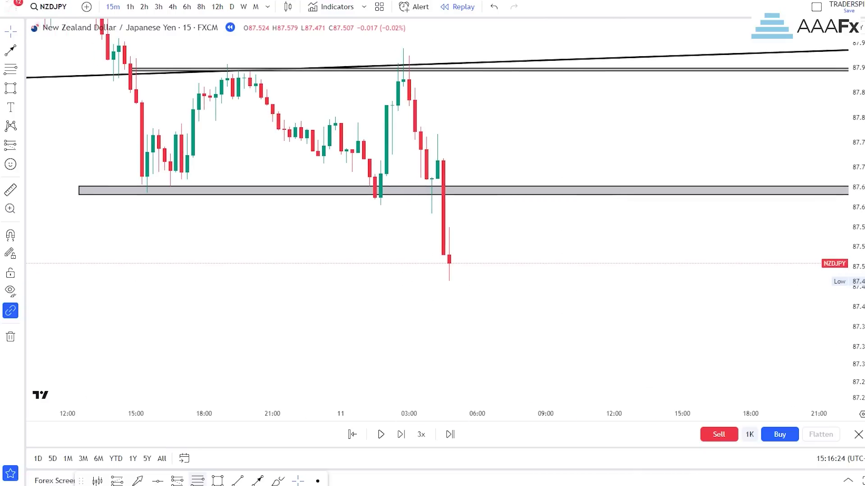
Place a short position at the close of the breakout candle from 11 Jul '23 04:00, with its stop 0.245 above the entry
left_click(177, 480)
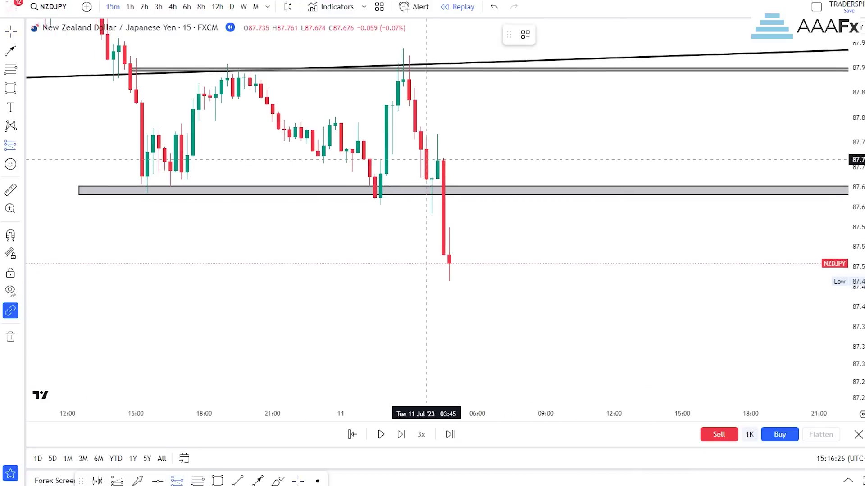
left_click(431, 255)
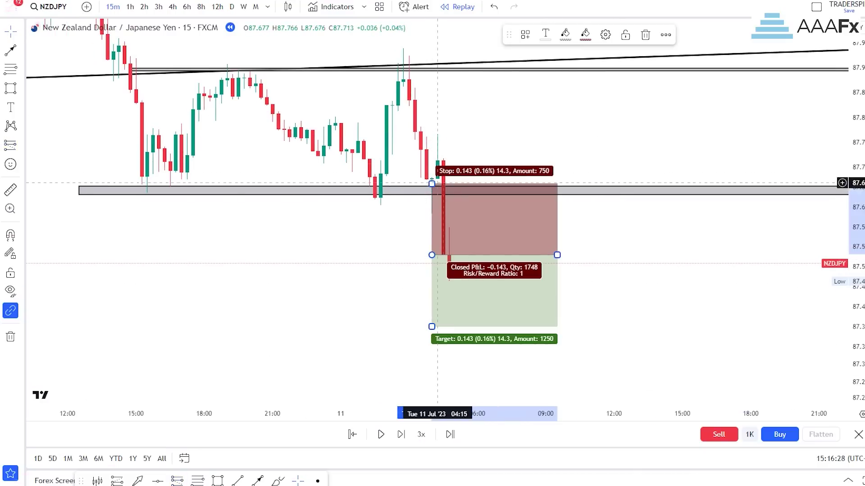
left_click_drag(431, 165, 432, 133)
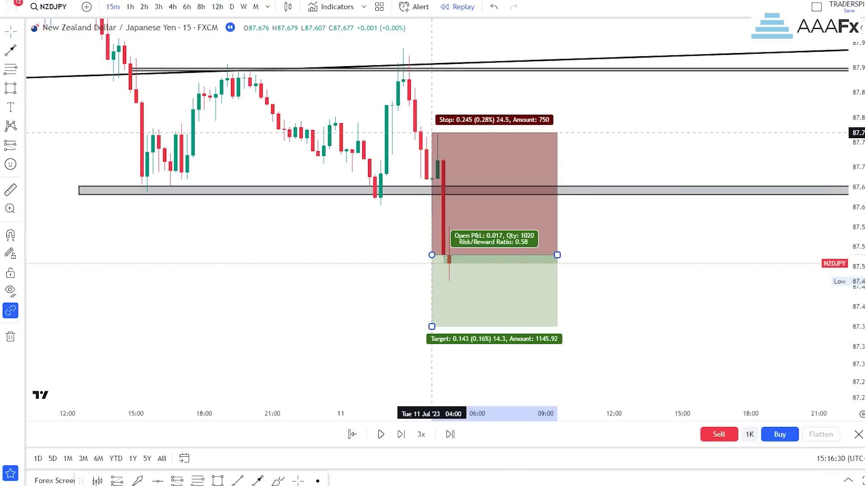
left_click(688, 133)
Lower the short position's target to 0.625 below the entry and extend the position to 11 Jul '23 10:30
left_click_drag(857, 86, 857, 221)
left_click_drag(728, 275, 709, 202)
left_click_drag(411, 215, 412, 359)
left_click_drag(857, 198, 857, 288)
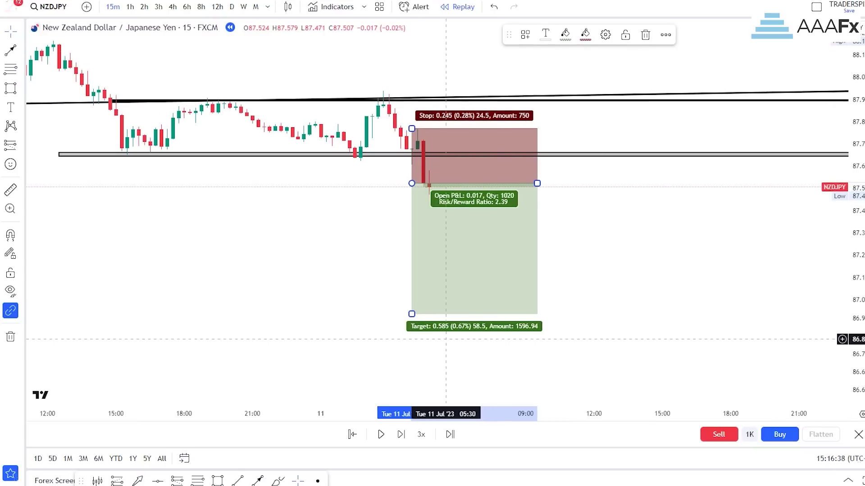
mouse_move(412, 314)
left_mouse_down()
mouse_move(411, 341)
mouse_move(412, 322)
left_mouse_up()
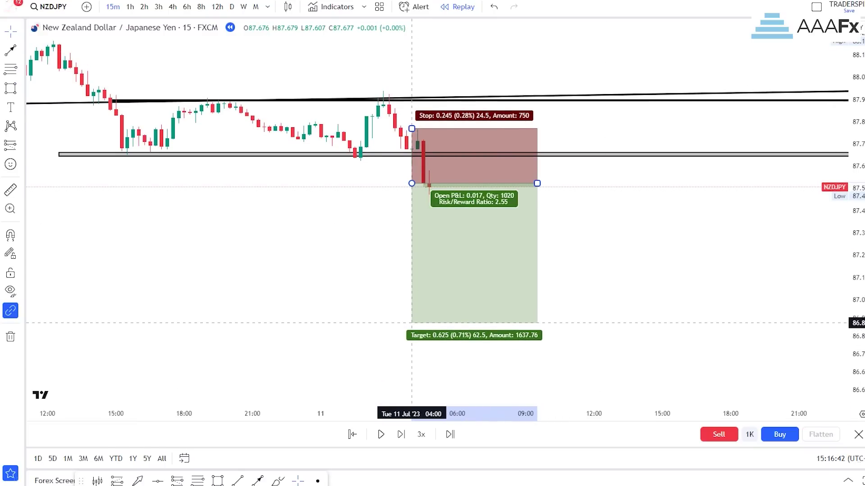
left_click_drag(536, 183, 559, 183)
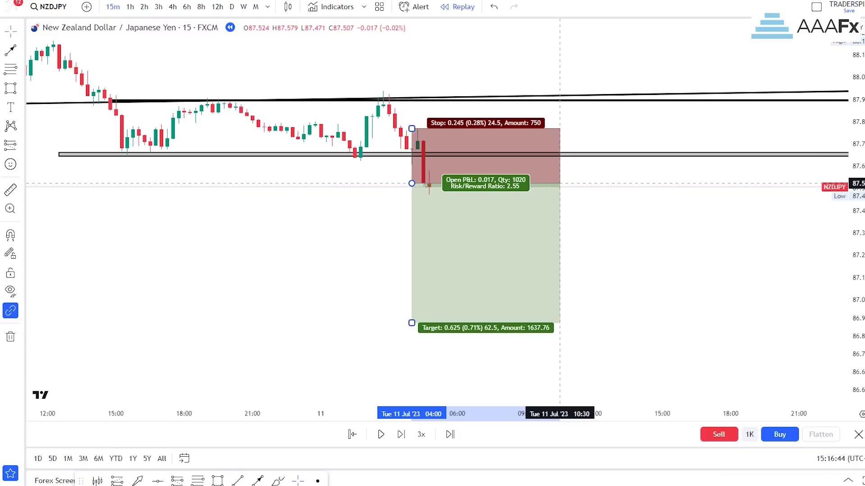
left_click(748, 231)
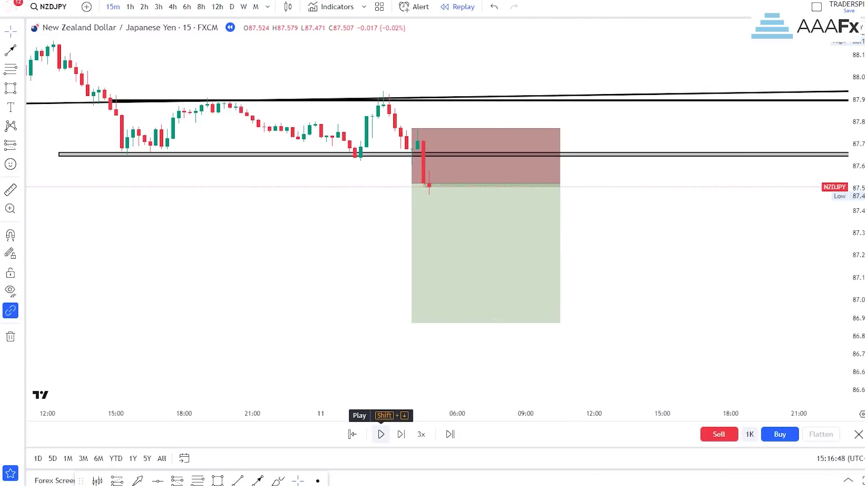
Replay the bars until price falls beyond the short target, extending the position to about 11 Jul '23 12:15 during playback, and pause
left_click(381, 435)
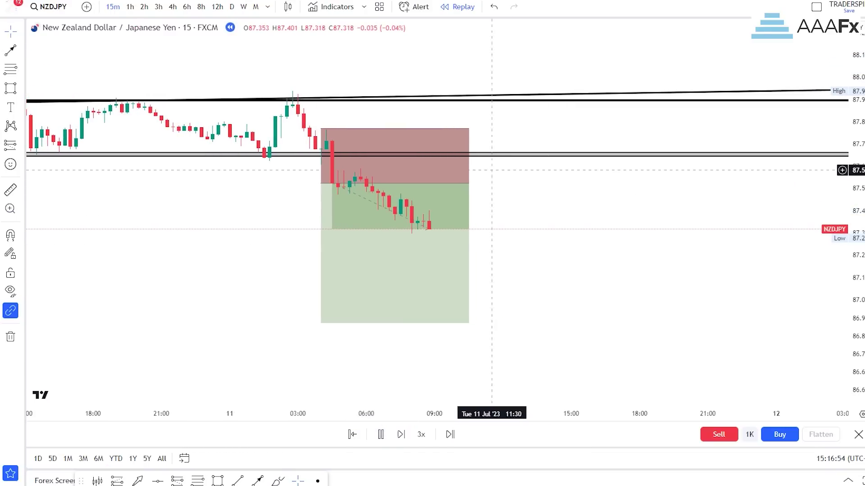
left_click(454, 193)
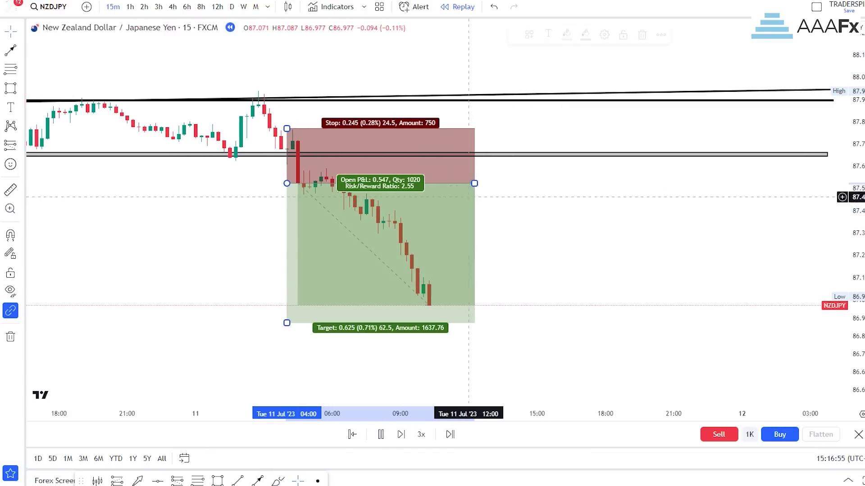
left_click(554, 381)
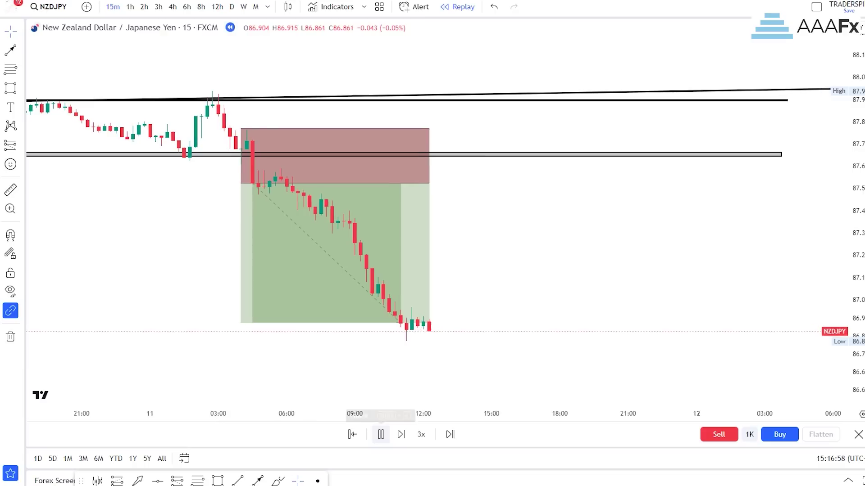
left_click(381, 435)
Examine the completed short trade against the retest highs, the support zone and the wider trend line break
scroll(618, 282, "down", 7)
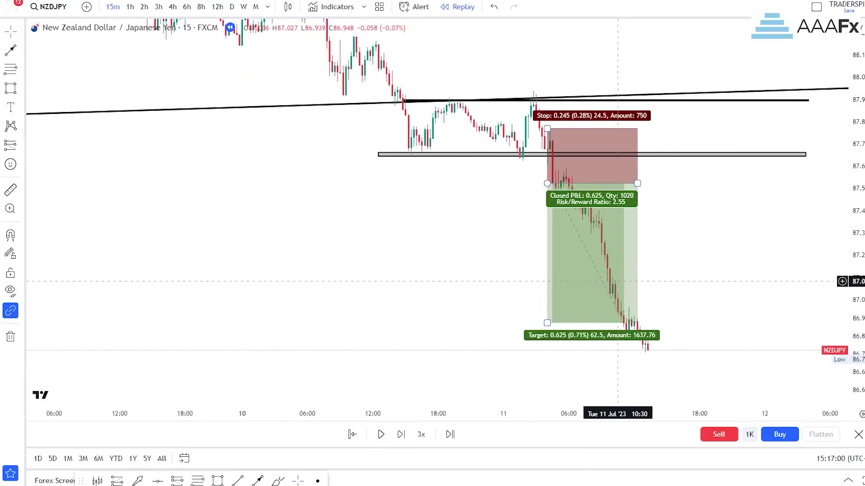
left_click_drag(443, 280, 461, 305)
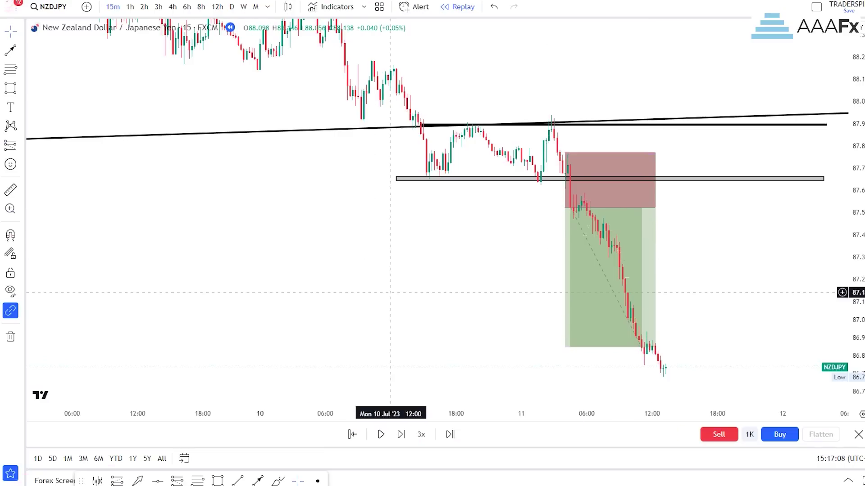
left_click_drag(345, 334, 293, 330)
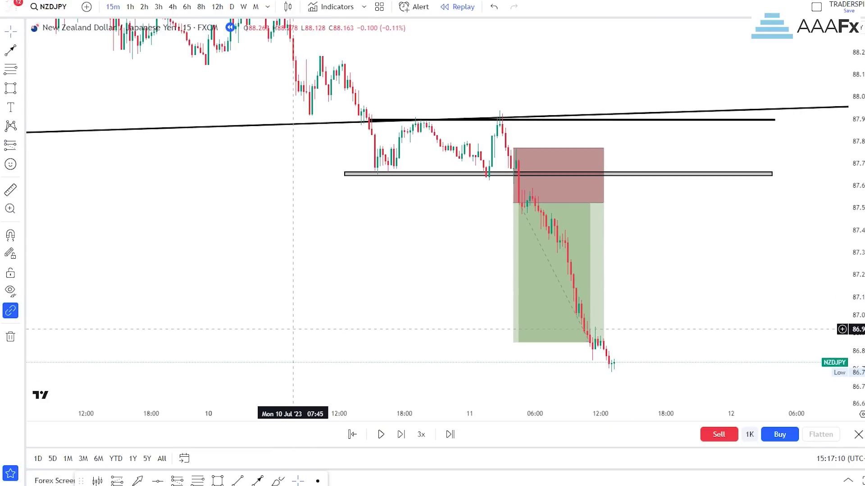
scroll(293, 329, "up", 1)
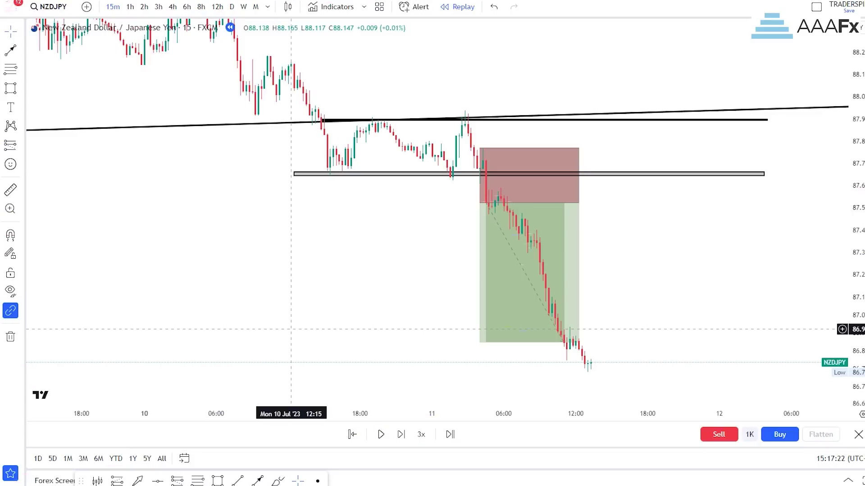
left_click_drag(857, 189, 857, 185)
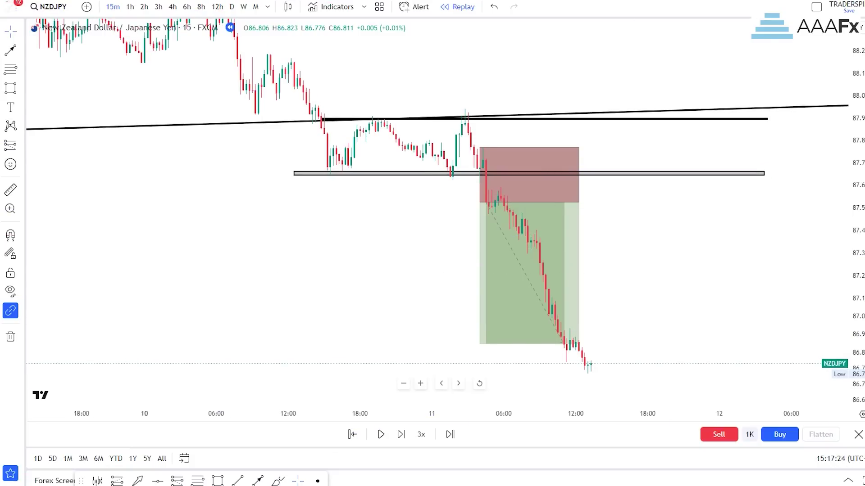
scroll(549, 318, "up", 3)
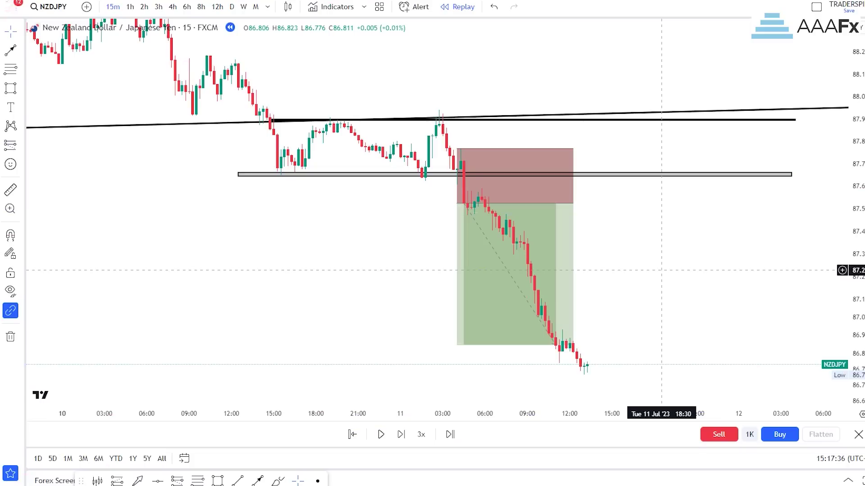
scroll(661, 270, "down", 2)
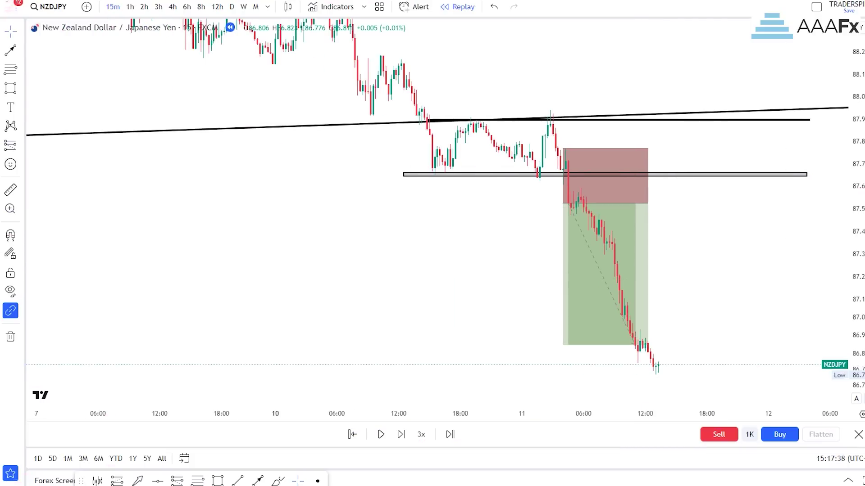
scroll(735, 261, "down", 3)
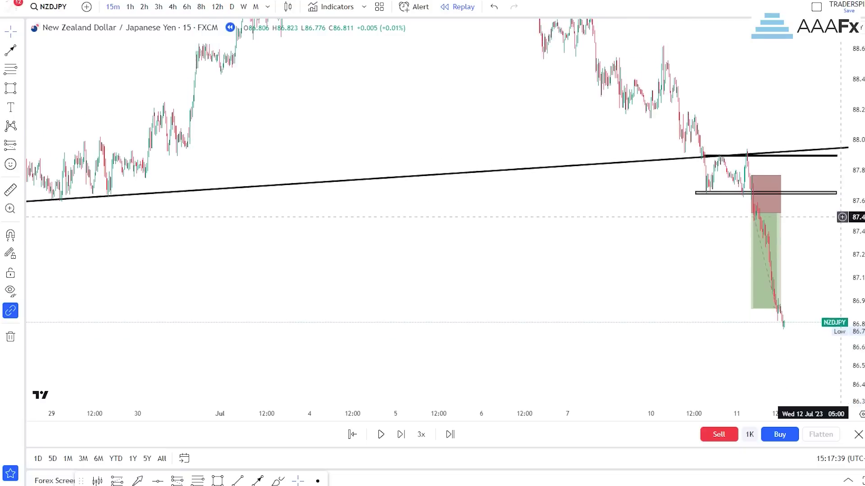
left_click_drag(686, 258, 615, 277)
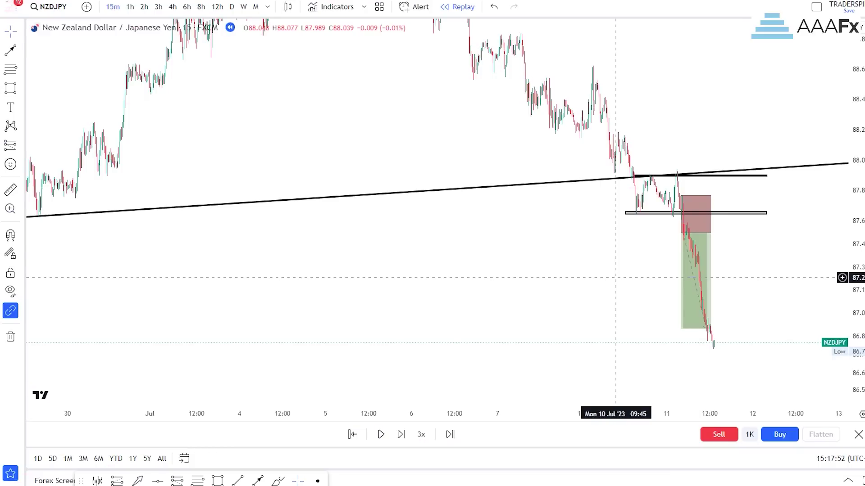
Draw an arrow from above the second retest at 11 Jul '23 02:45 down to the first retest high
left_click(257, 480)
left_click(676, 154)
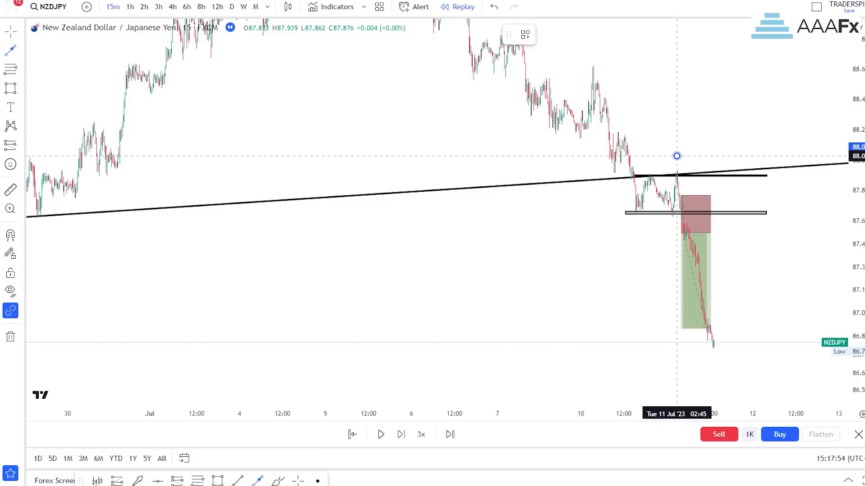
left_click(653, 175)
Draw an upward arrow to the support breakdown at 11 Jul '23 04:30 and delete it
scroll(759, 346, "up", 5)
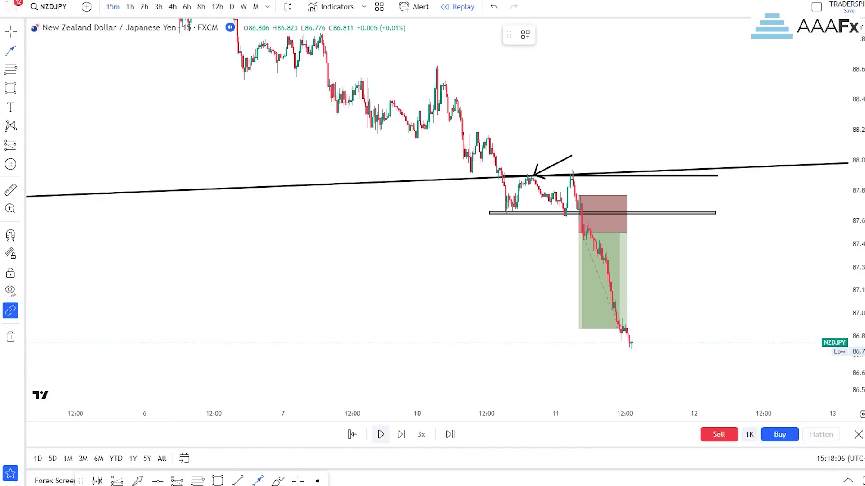
left_click(565, 244)
left_click(581, 218)
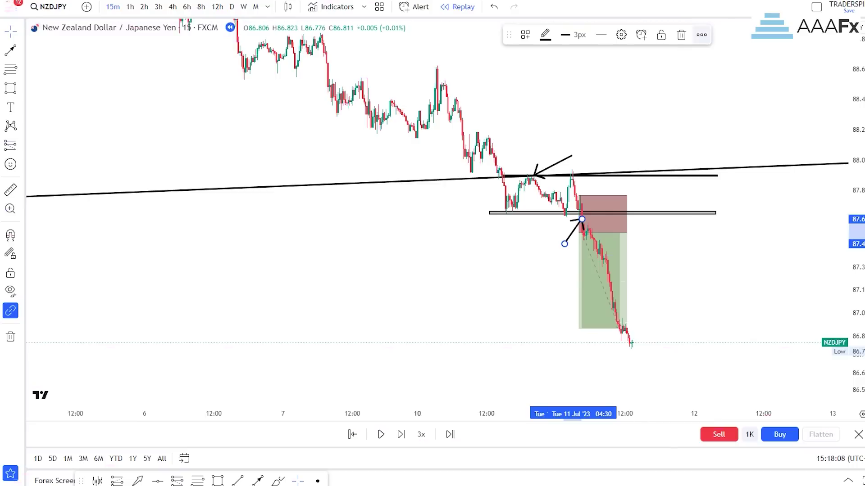
left_click(681, 35)
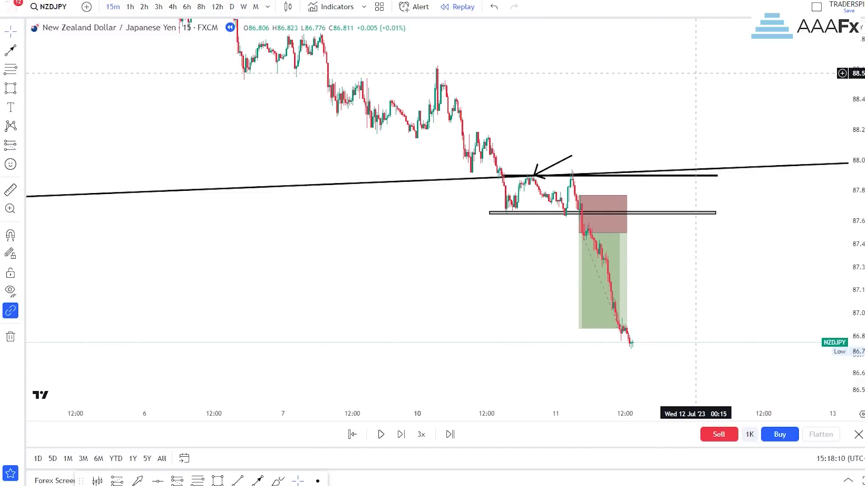